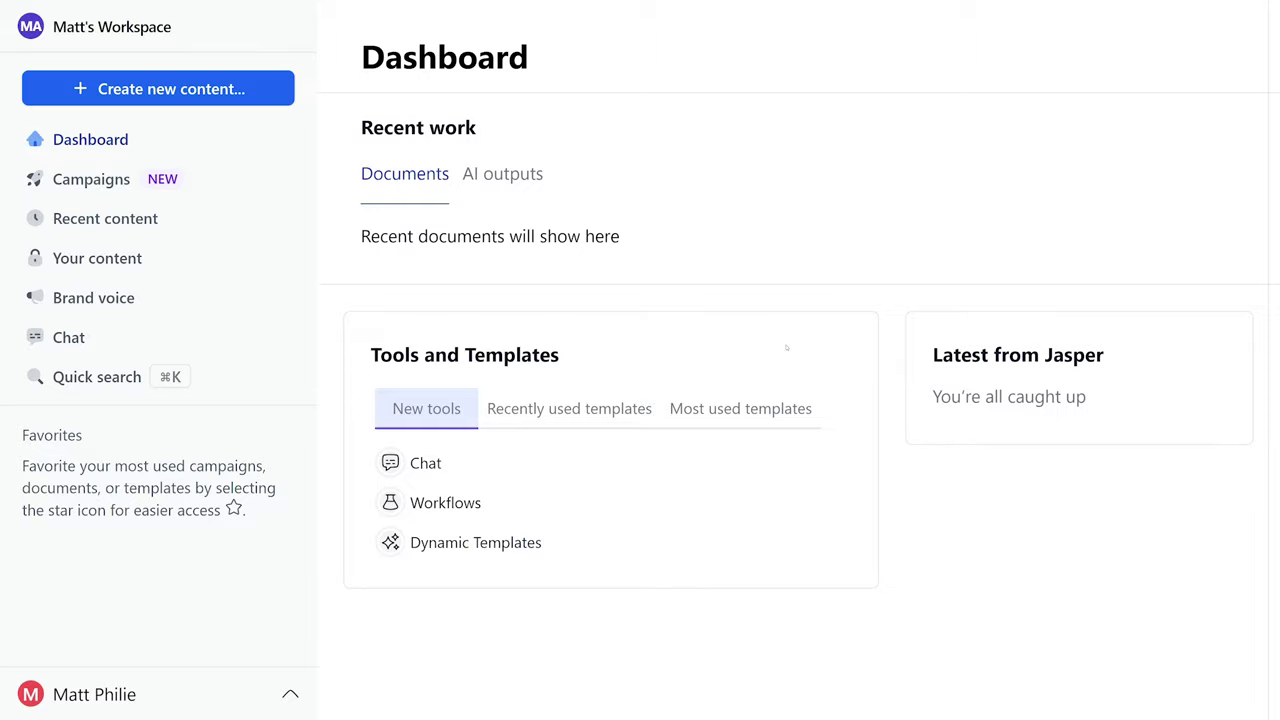
Start a new one-shot blog post prefilled with the Lucy's Creamy Delight mac and cheese recipe
left_click(158, 89)
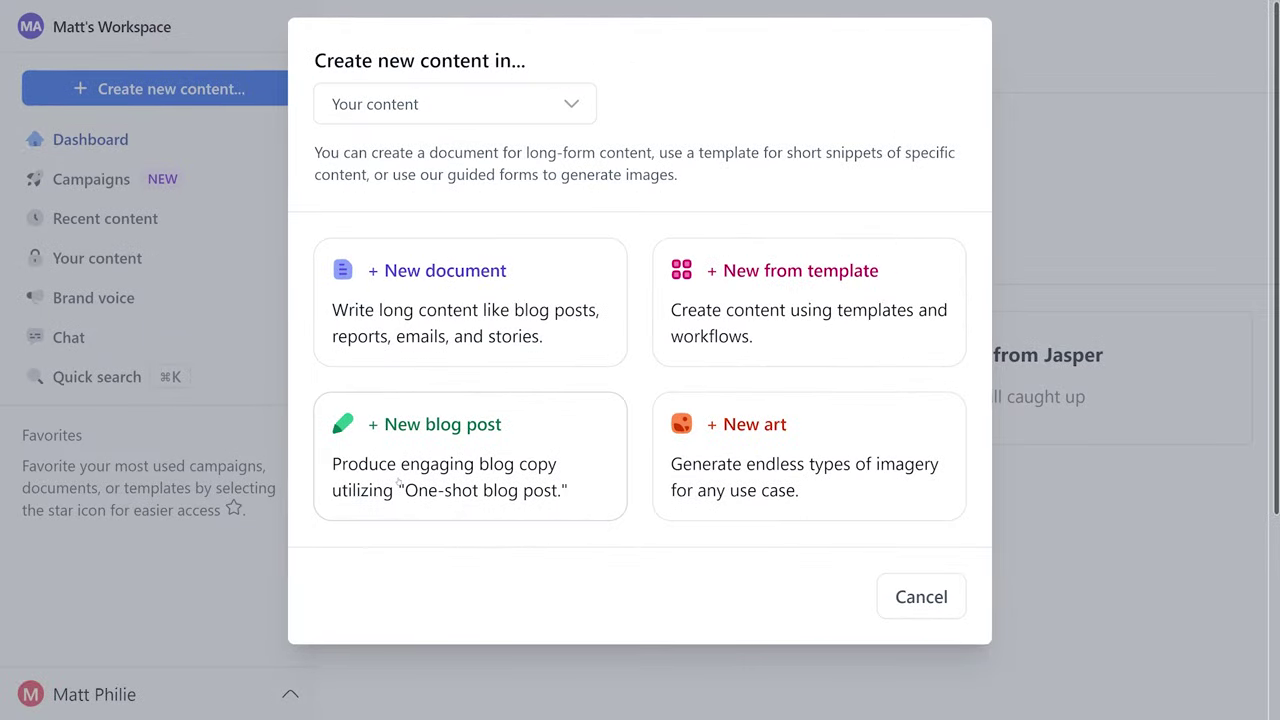
left_click(411, 457)
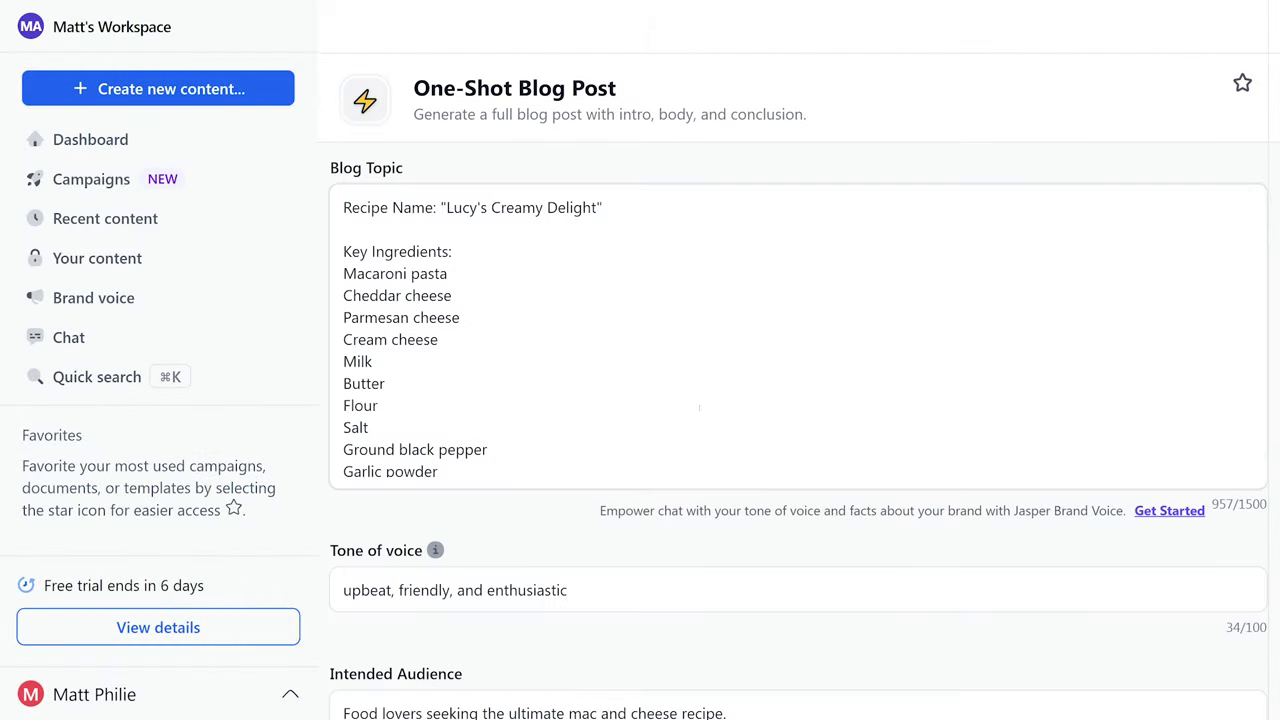
left_click_drag(606, 207, 371, 207)
left_click(434, 273)
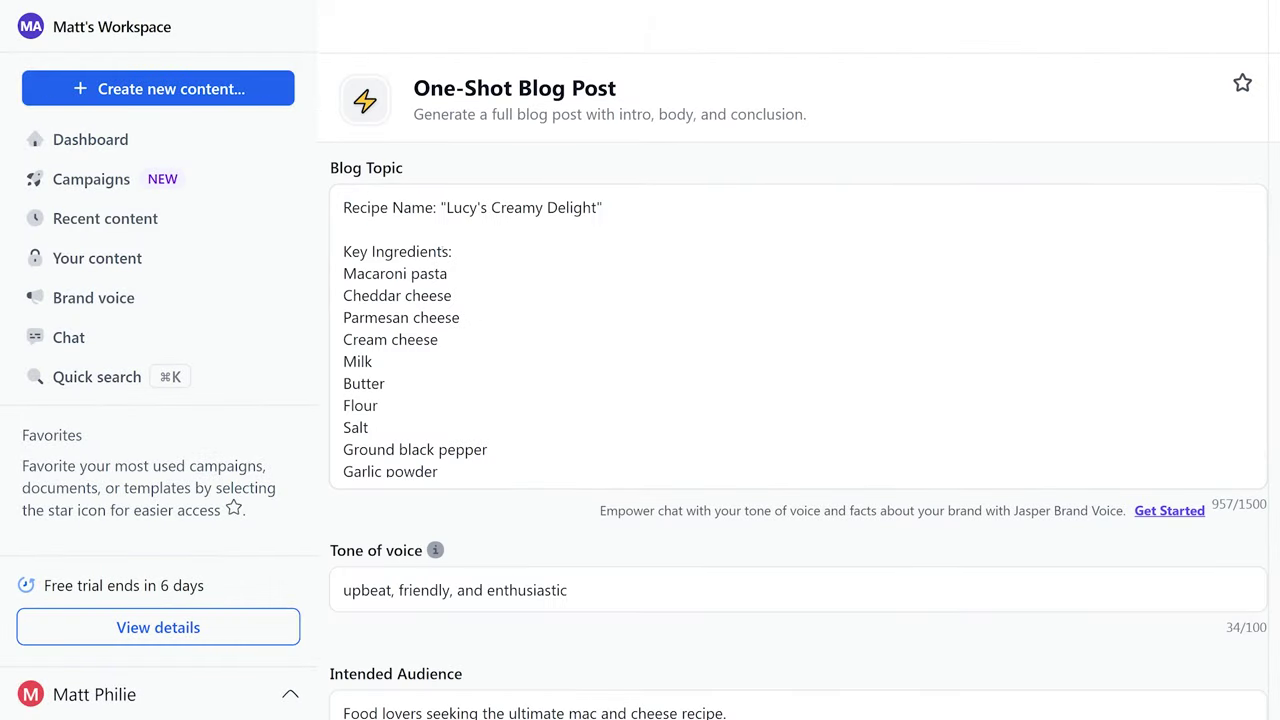
Review the Brief Description, upbeat tone and food-lover audience fields down to Generate
scroll(798, 336, "down", 3)
left_click_drag(462, 335, 343, 335)
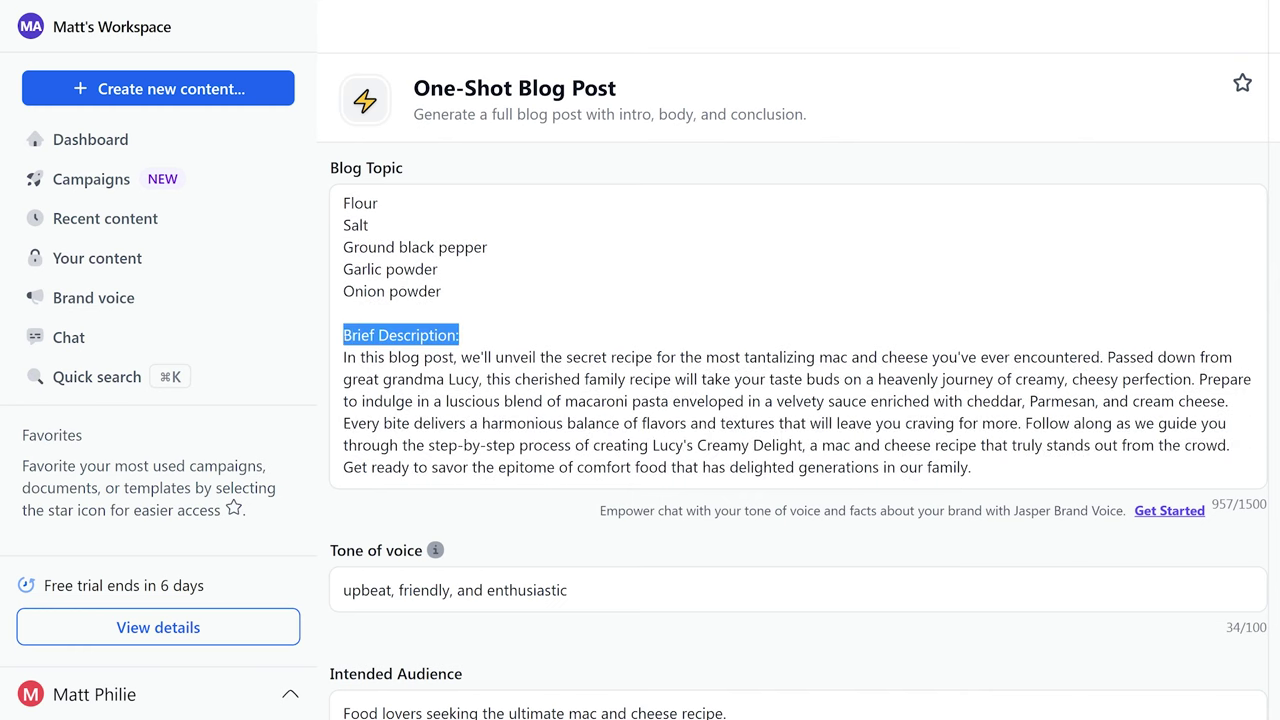
left_click(537, 343)
scroll(469, 377, "down", 2)
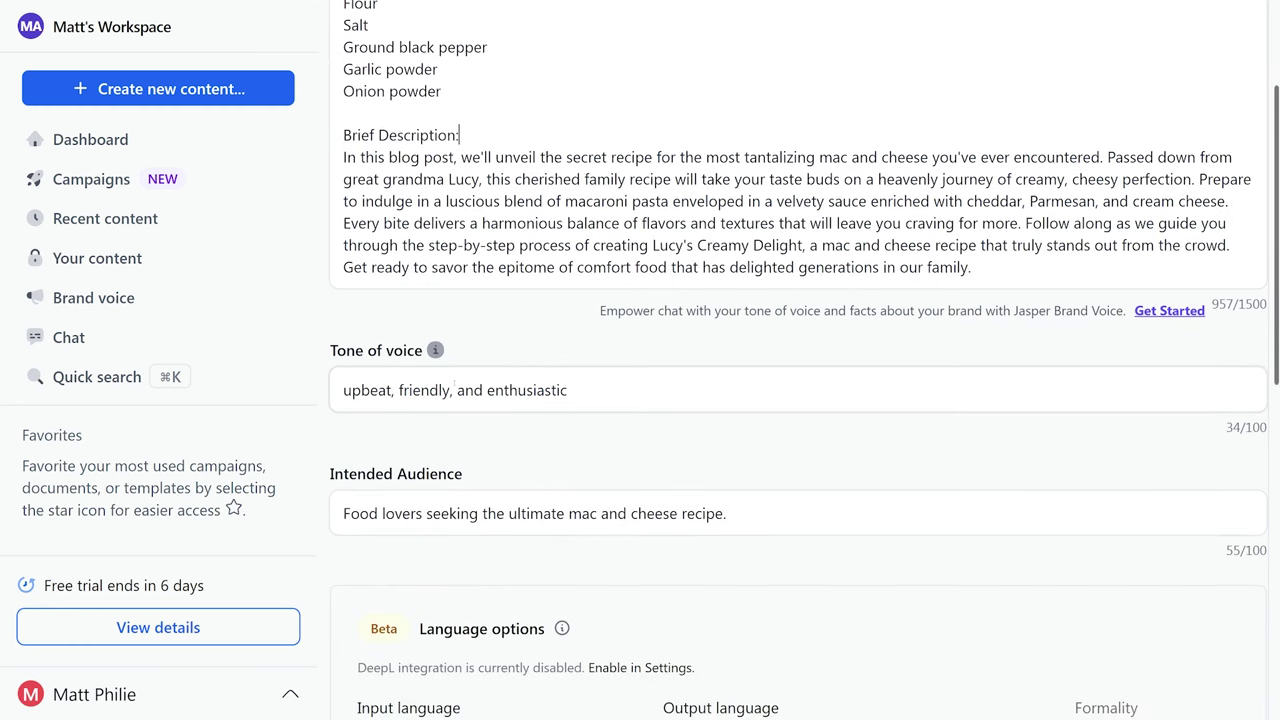
scroll(465, 408, "down", 2)
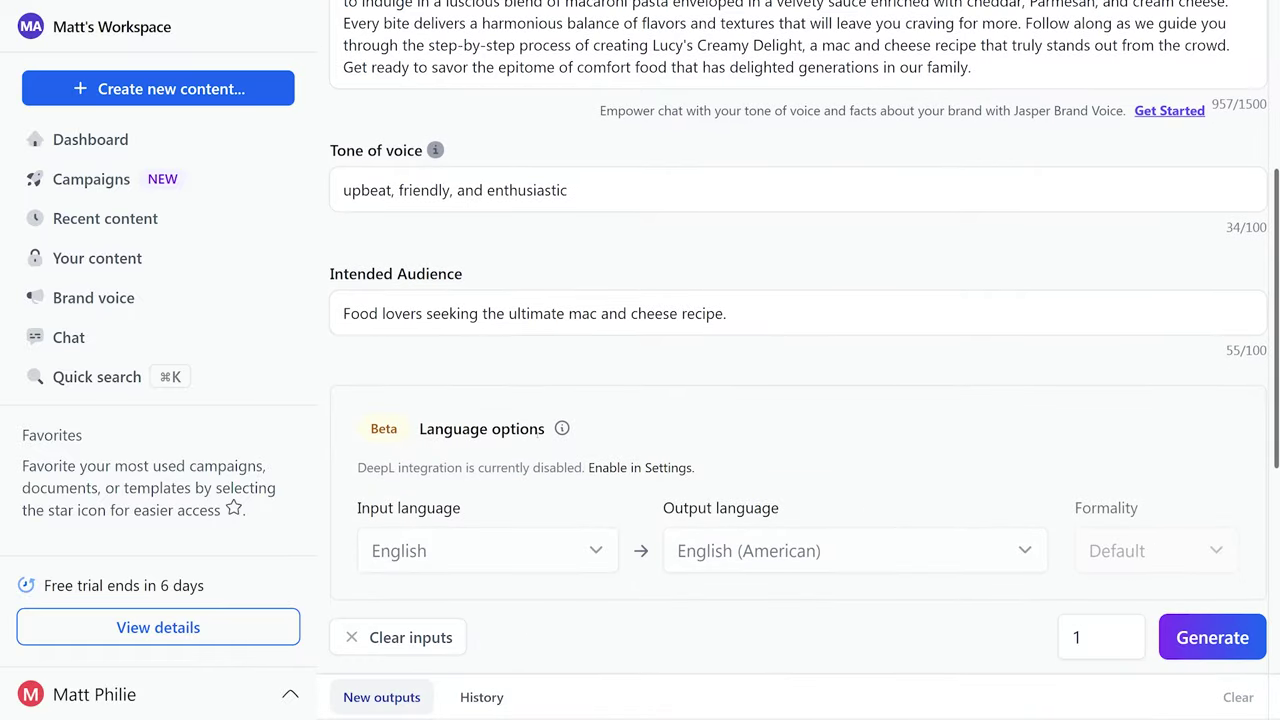
scroll(537, 438, "down", 1)
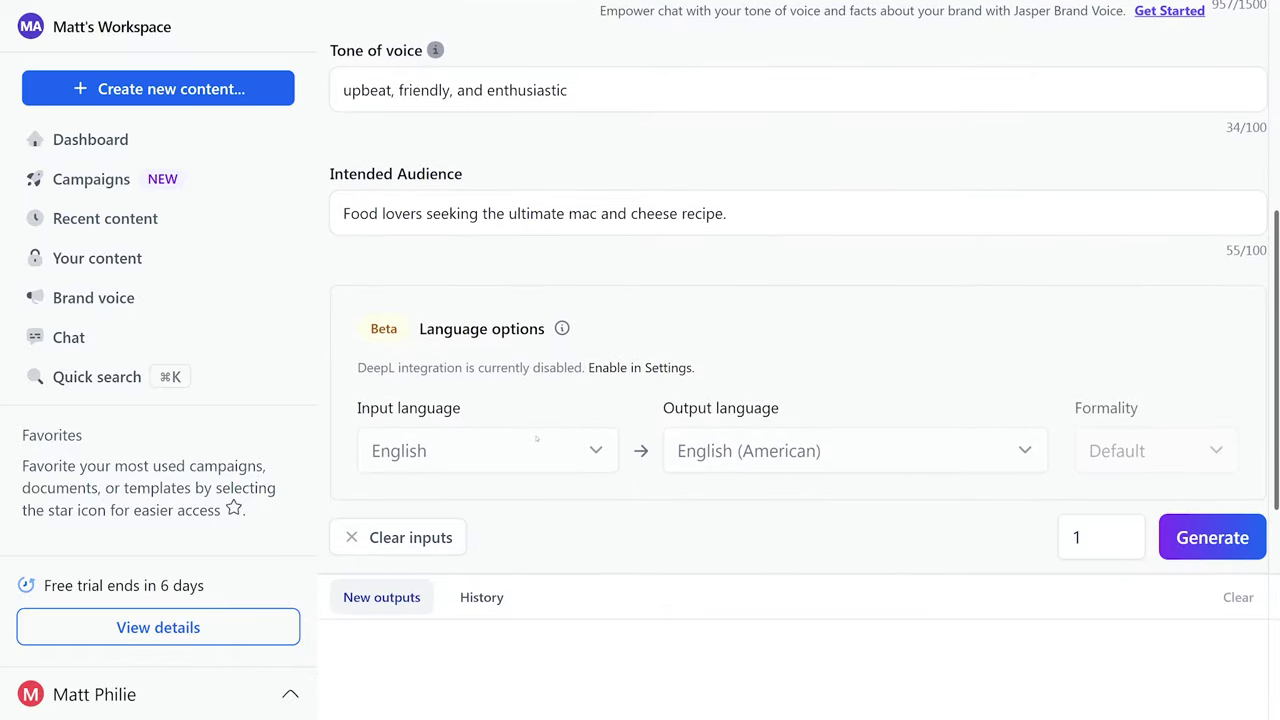
Generate the Lucy's Creamy Delight blog post and read through the new output
left_click(1178, 546)
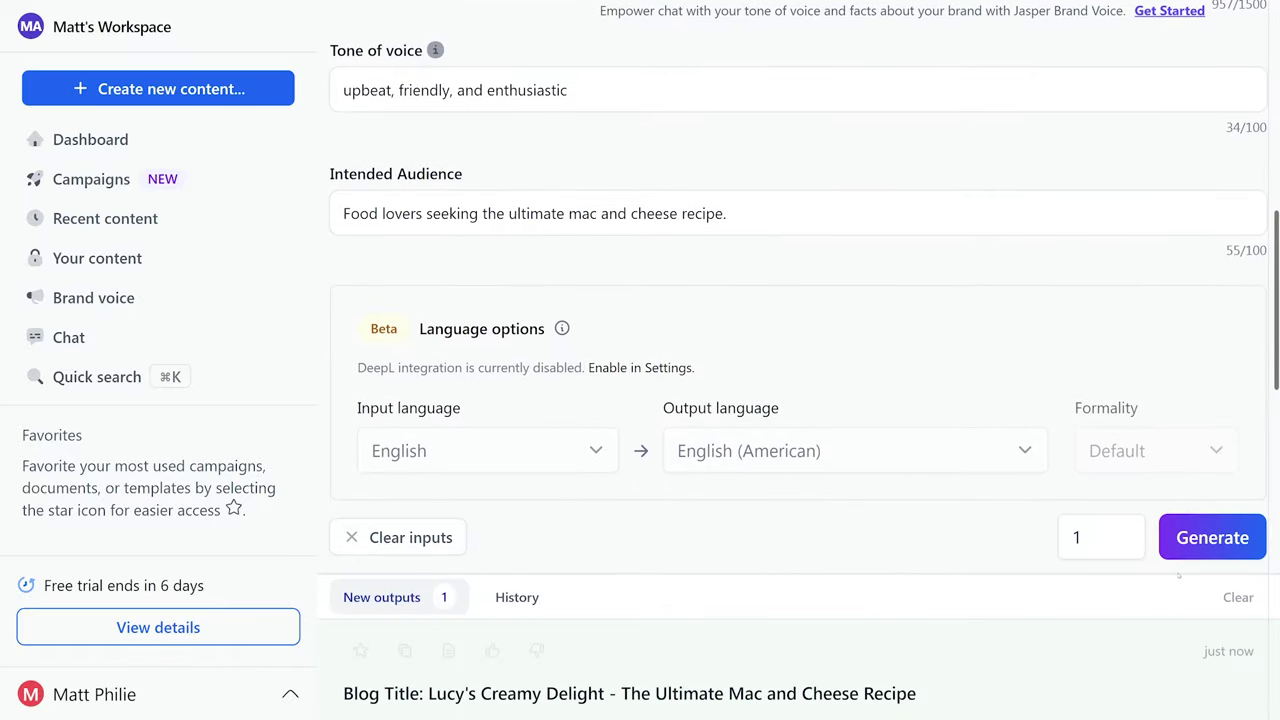
scroll(1179, 575, "down", 4)
scroll(1166, 571, "down", 3)
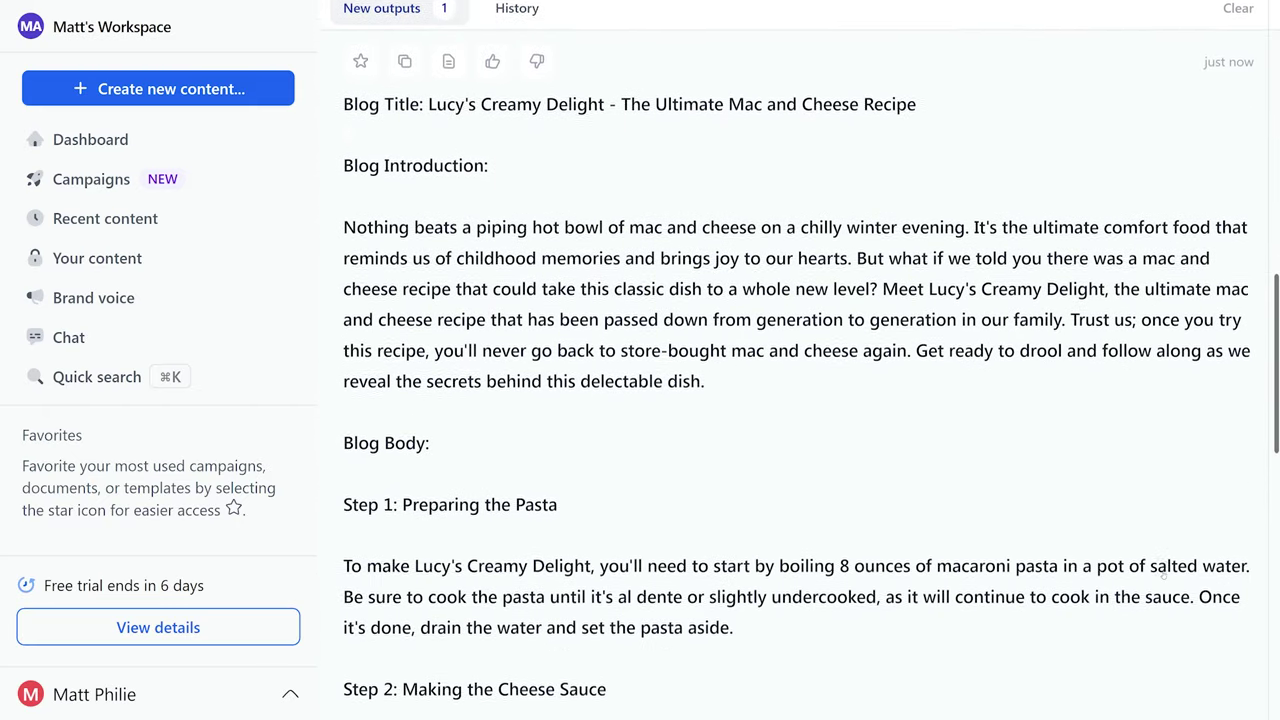
scroll(1166, 571, "down", 5)
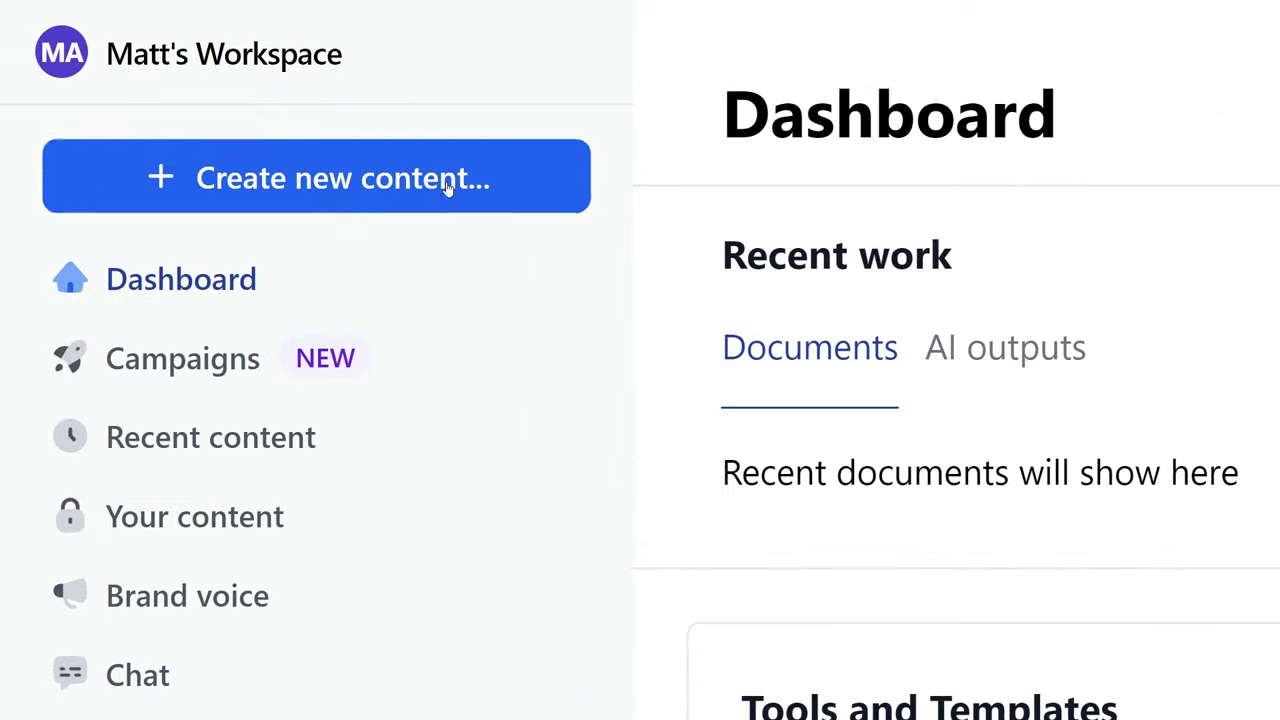
Find the Product Description template with 'product d', prefilled for ProDrive Golf Ball Launcher, 3 outputs
left_click(225, 92)
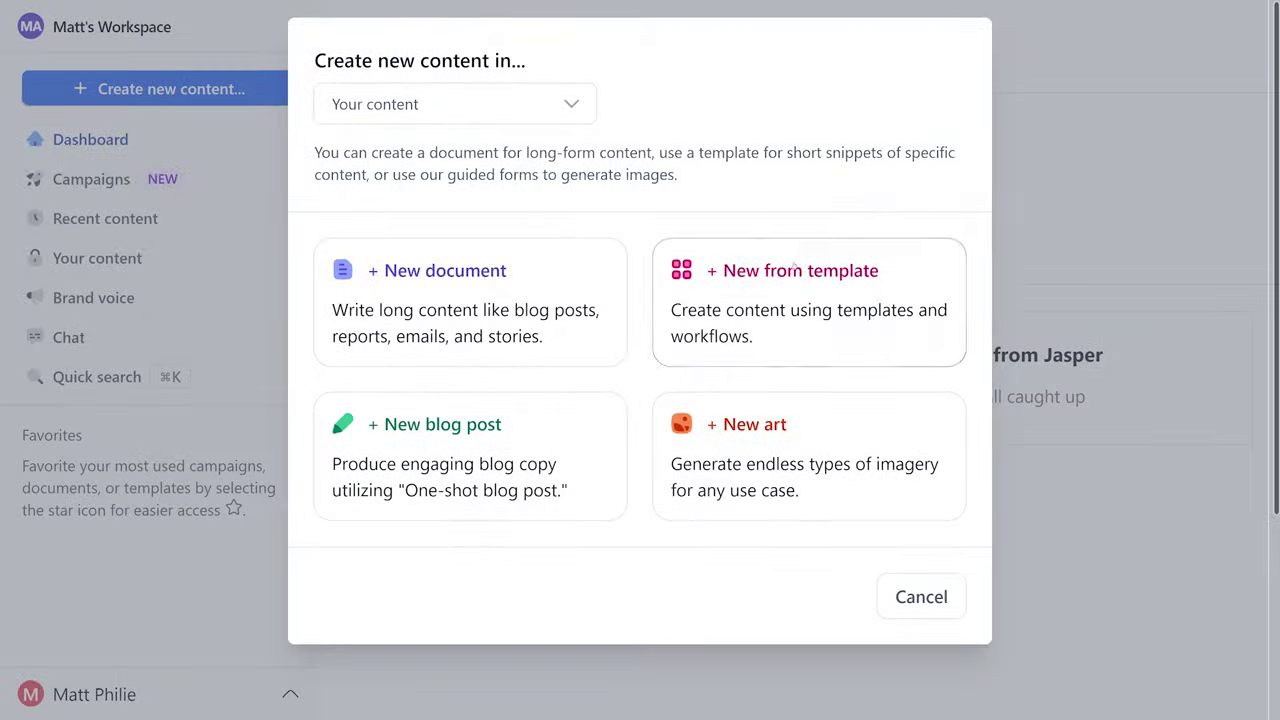
left_click(794, 266)
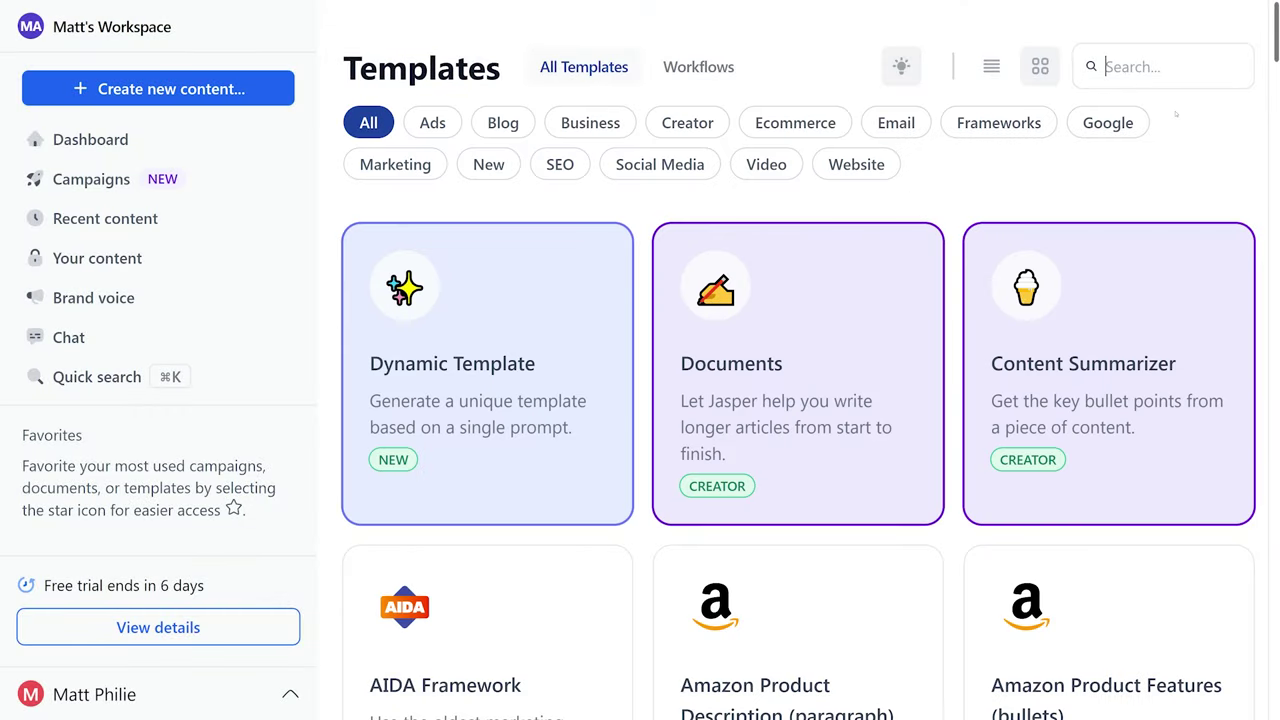
type("product d")
left_click(442, 453)
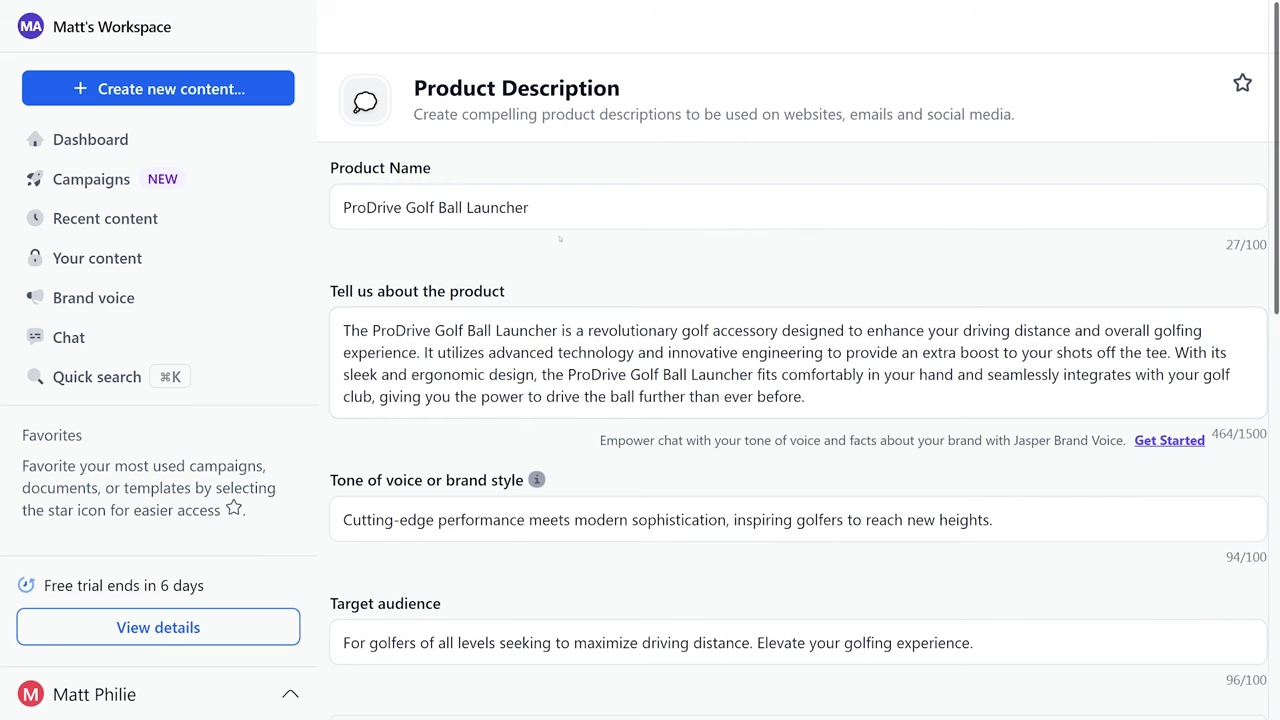
scroll(556, 290, "down", 1)
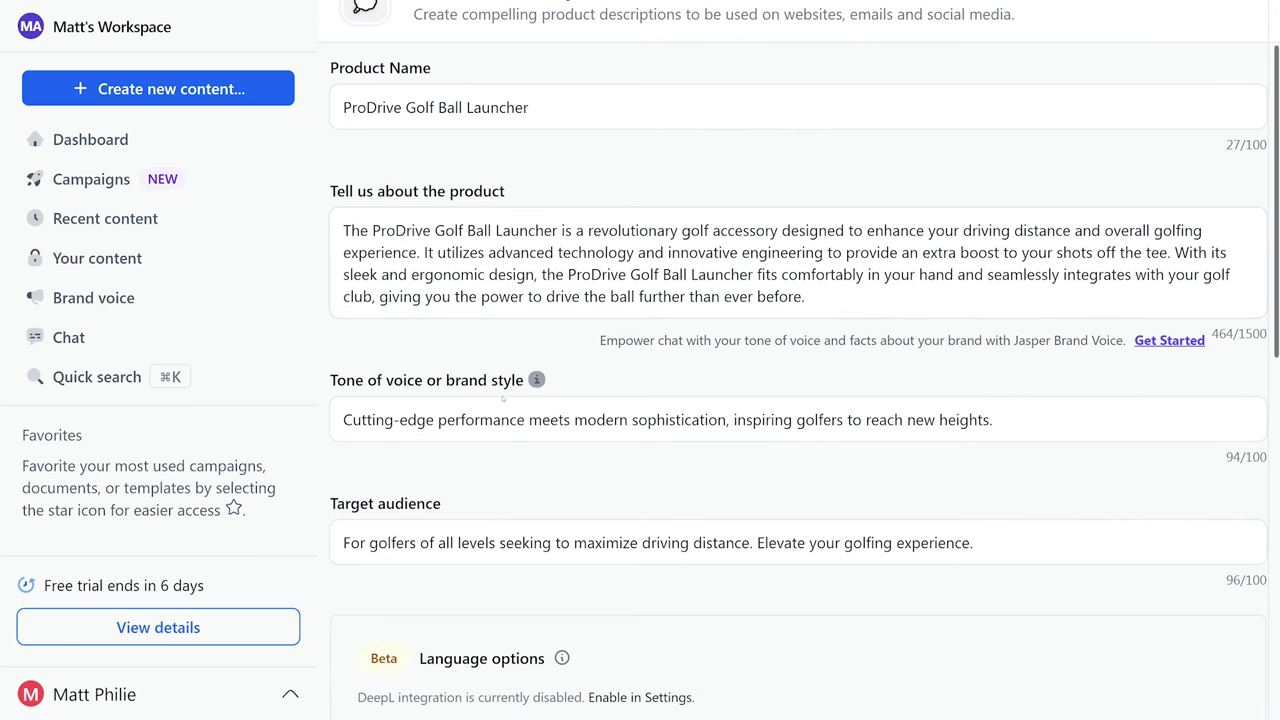
scroll(527, 420, "down", 2)
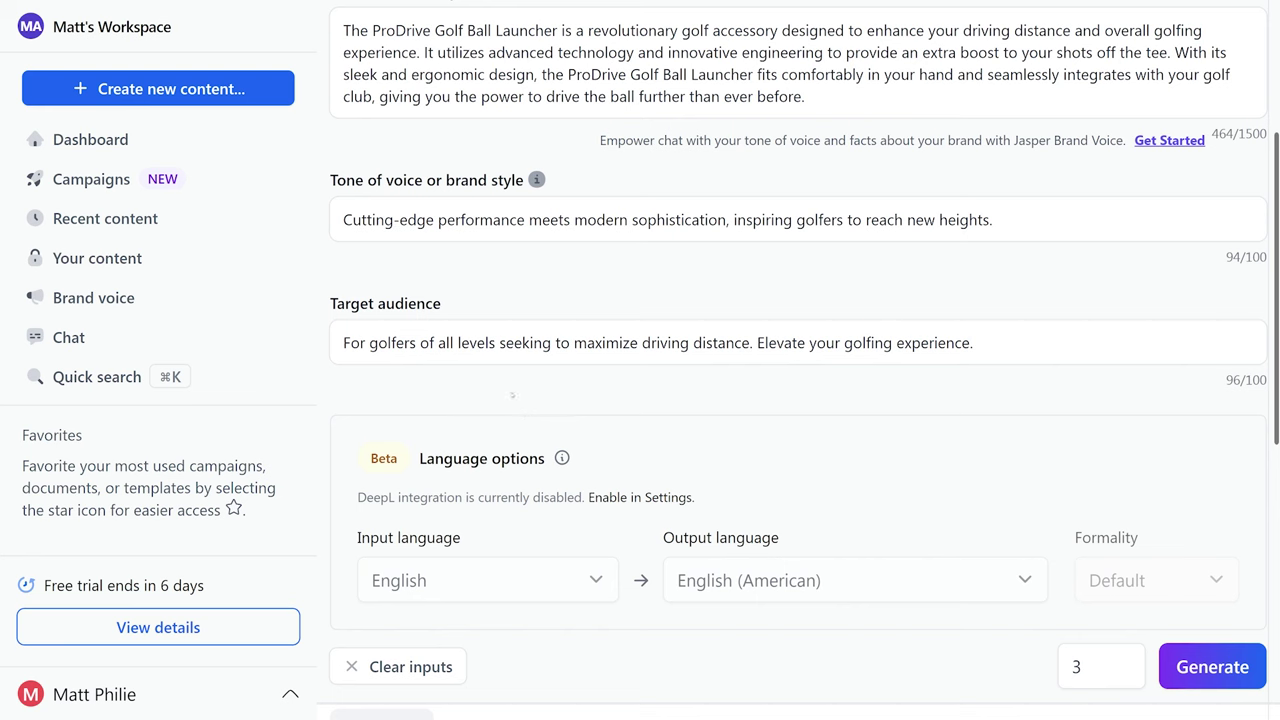
scroll(512, 395, "down", 1)
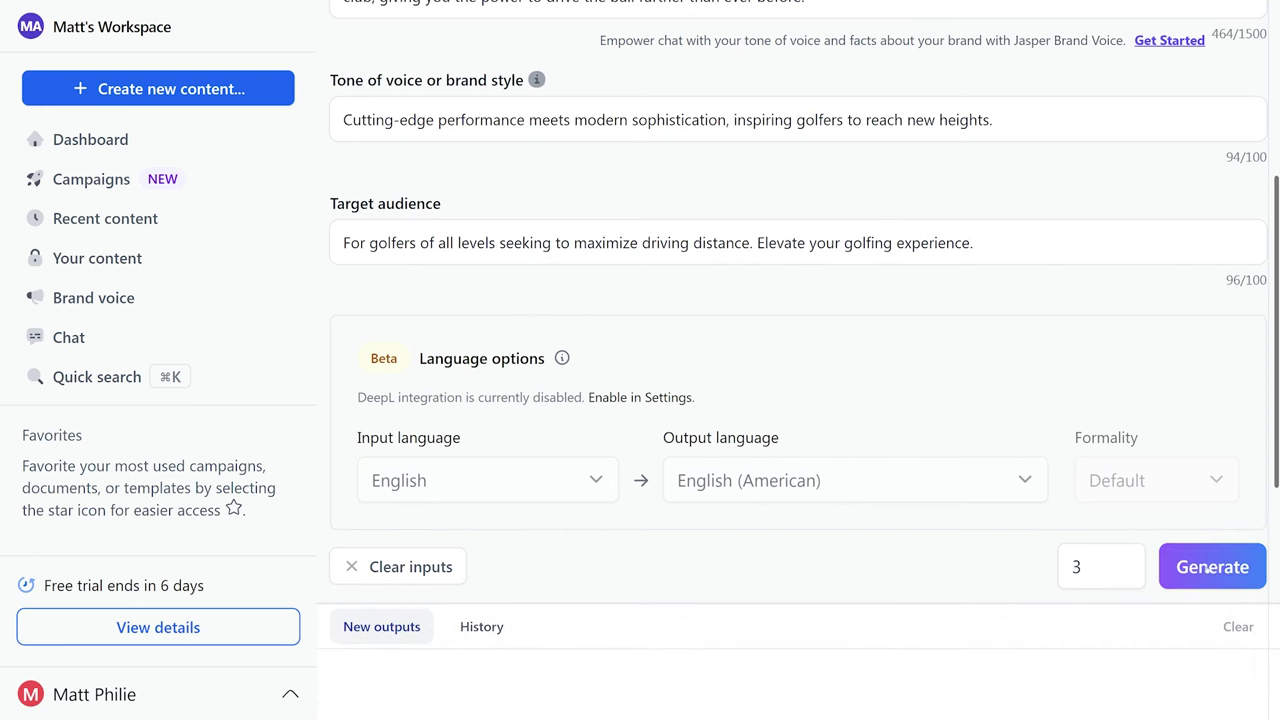
Generate the ProDrive Golf Ball Launcher product descriptions and read through both outputs
left_click(1212, 566)
scroll(1217, 561, "down", 4)
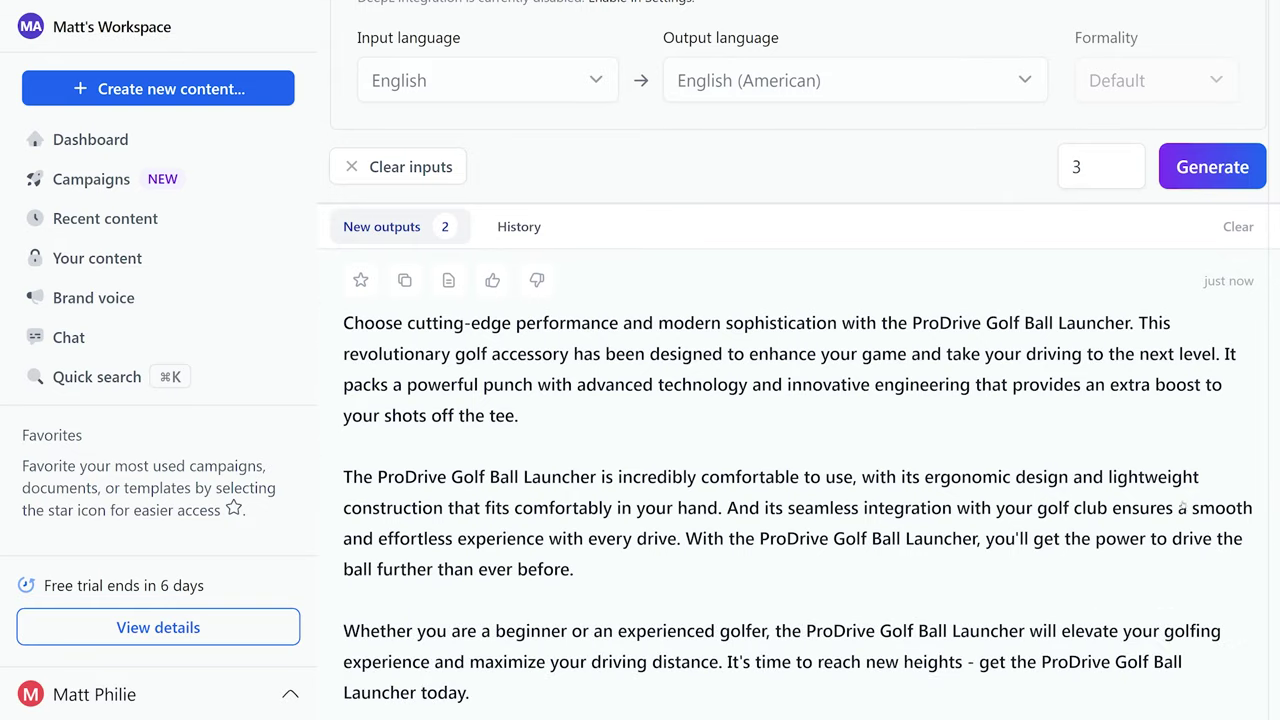
scroll(1182, 500, "down", 2)
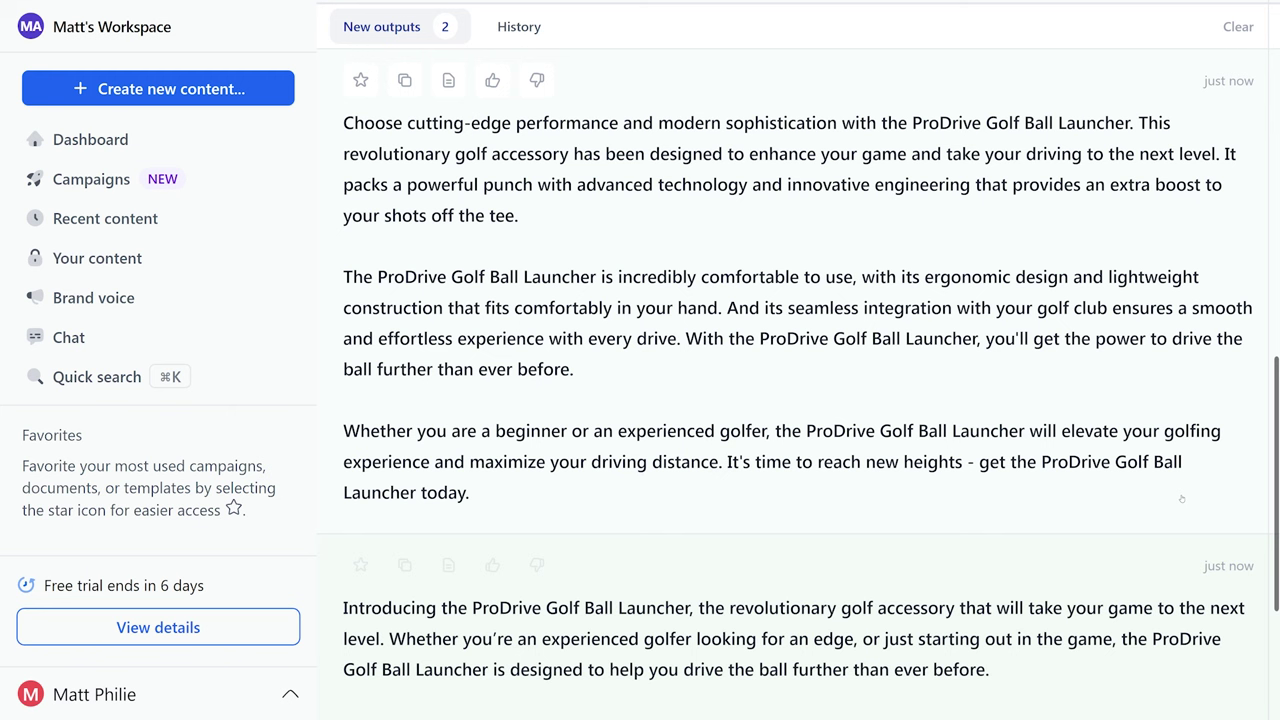
scroll(1182, 496, "down", 3)
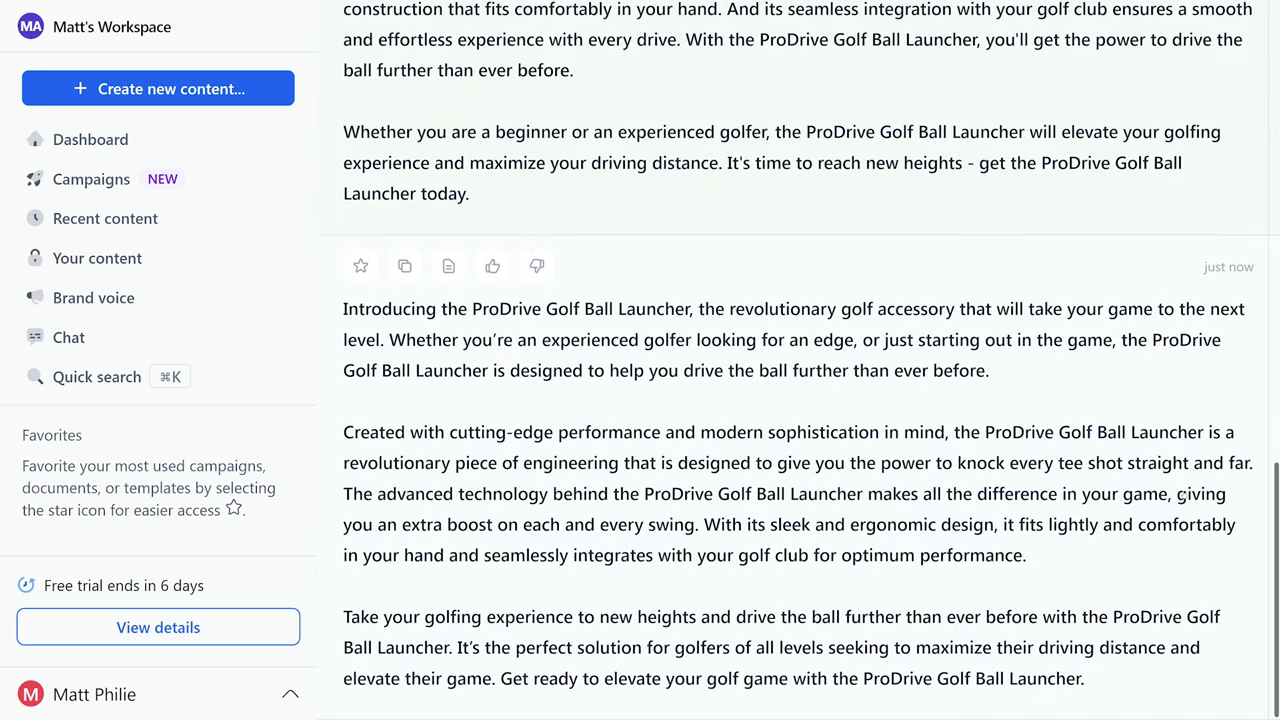
scroll(1135, 458, "up", 2)
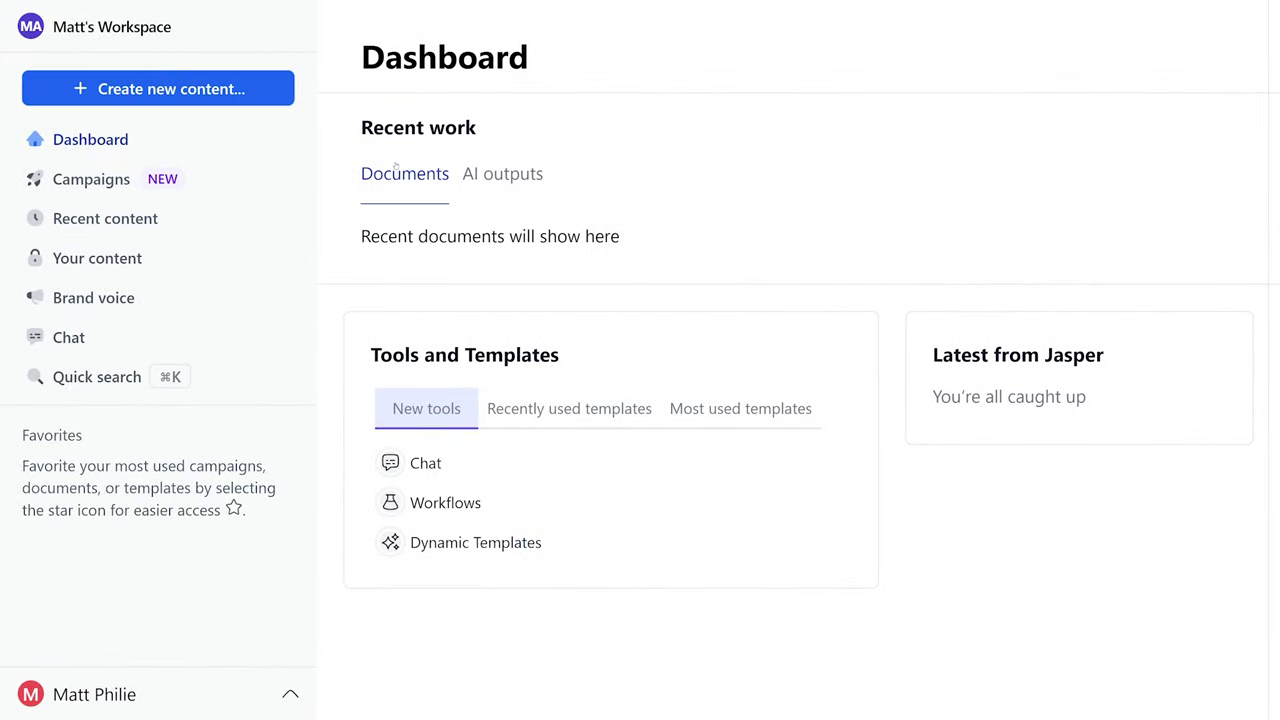
Open Tweet Machine via a 'tweet' search, prefilled for ProDrive with 'Bold and captivating.' tone, 3 outputs
left_click(168, 89)
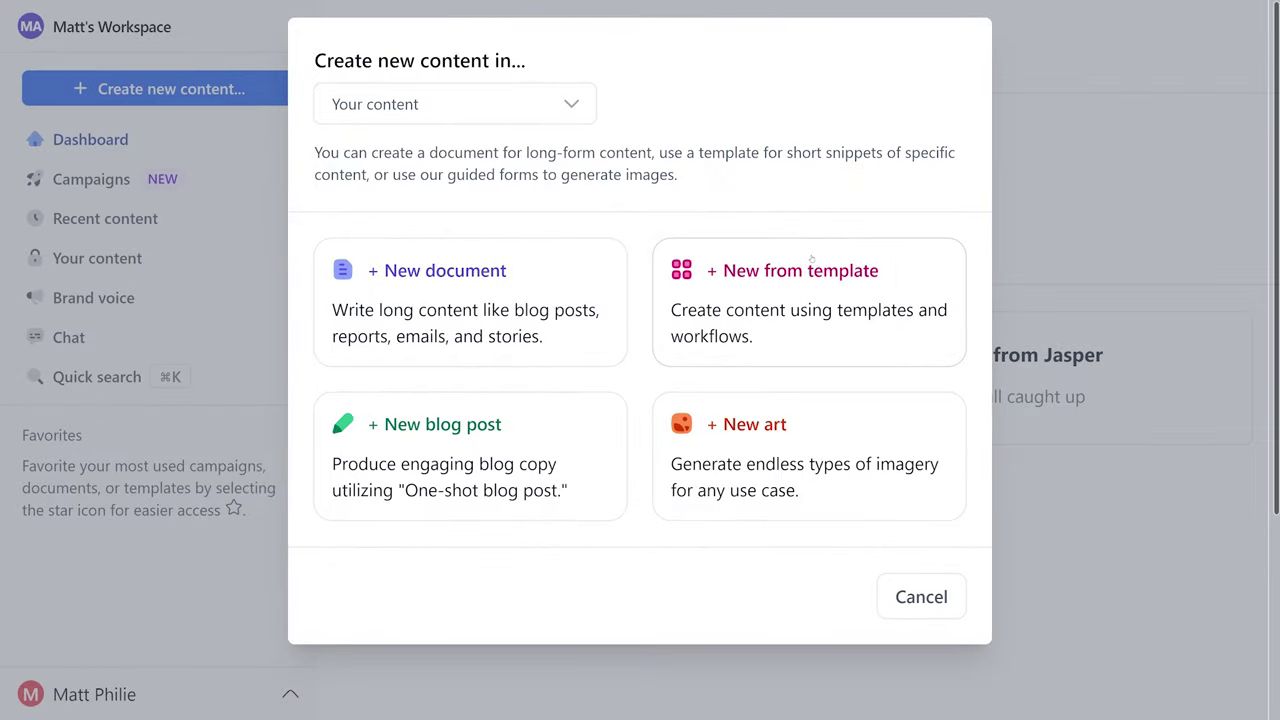
left_click(811, 258)
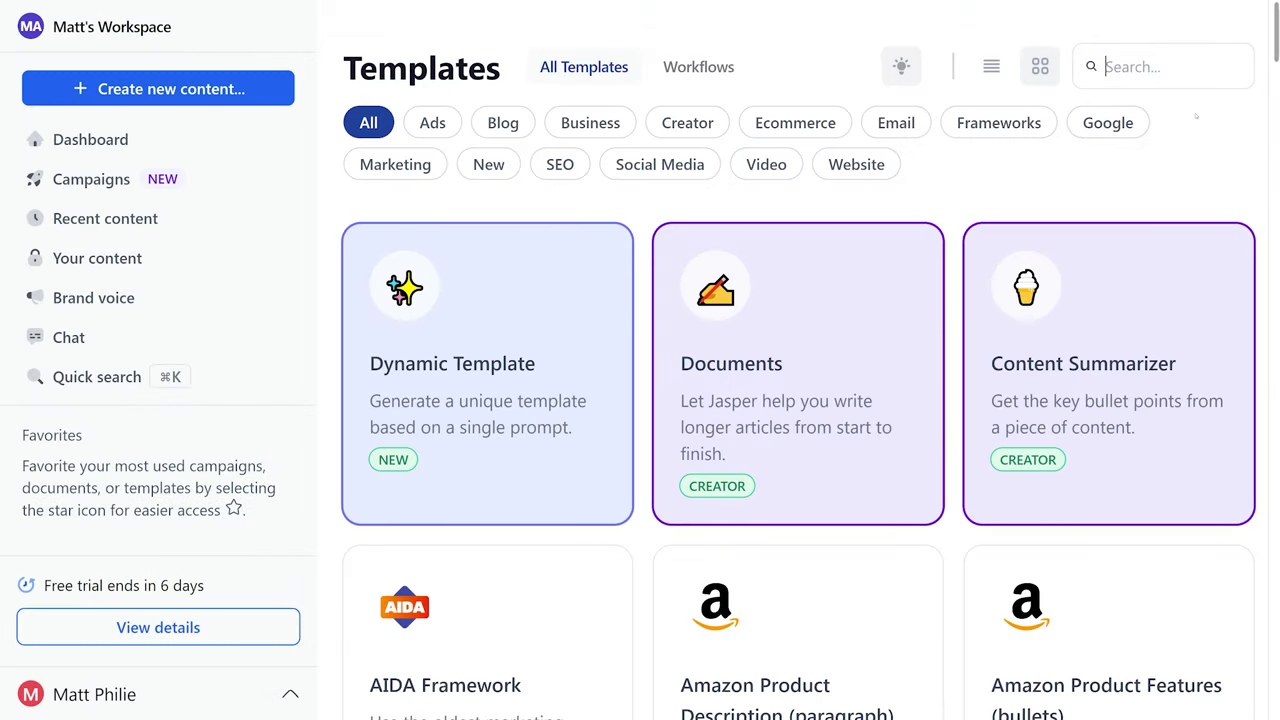
type("tweet")
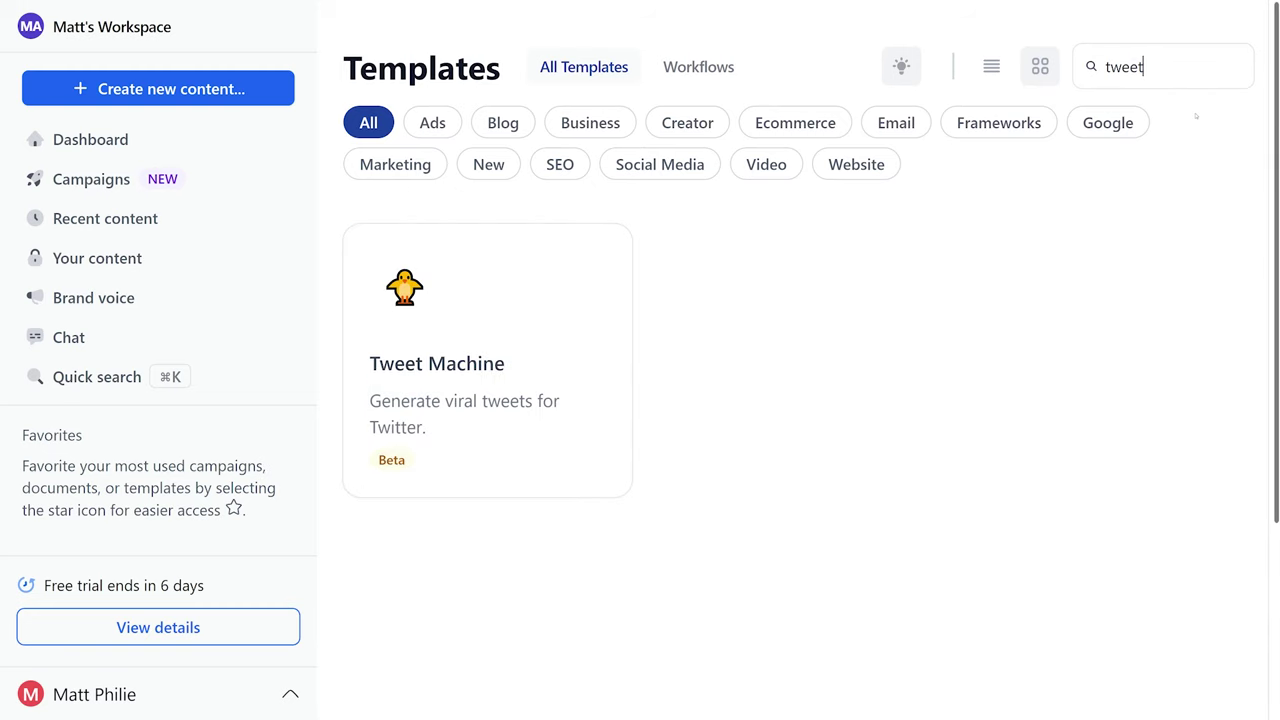
left_click(571, 369)
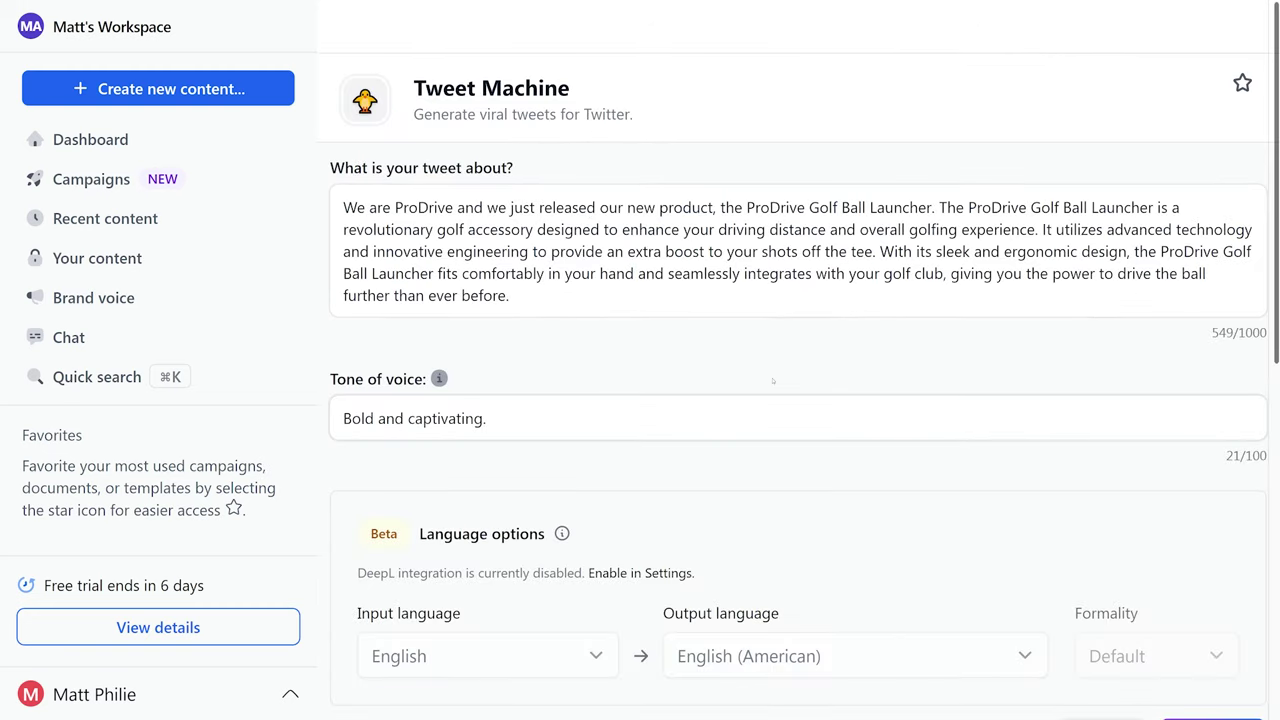
scroll(690, 309, "down", 1)
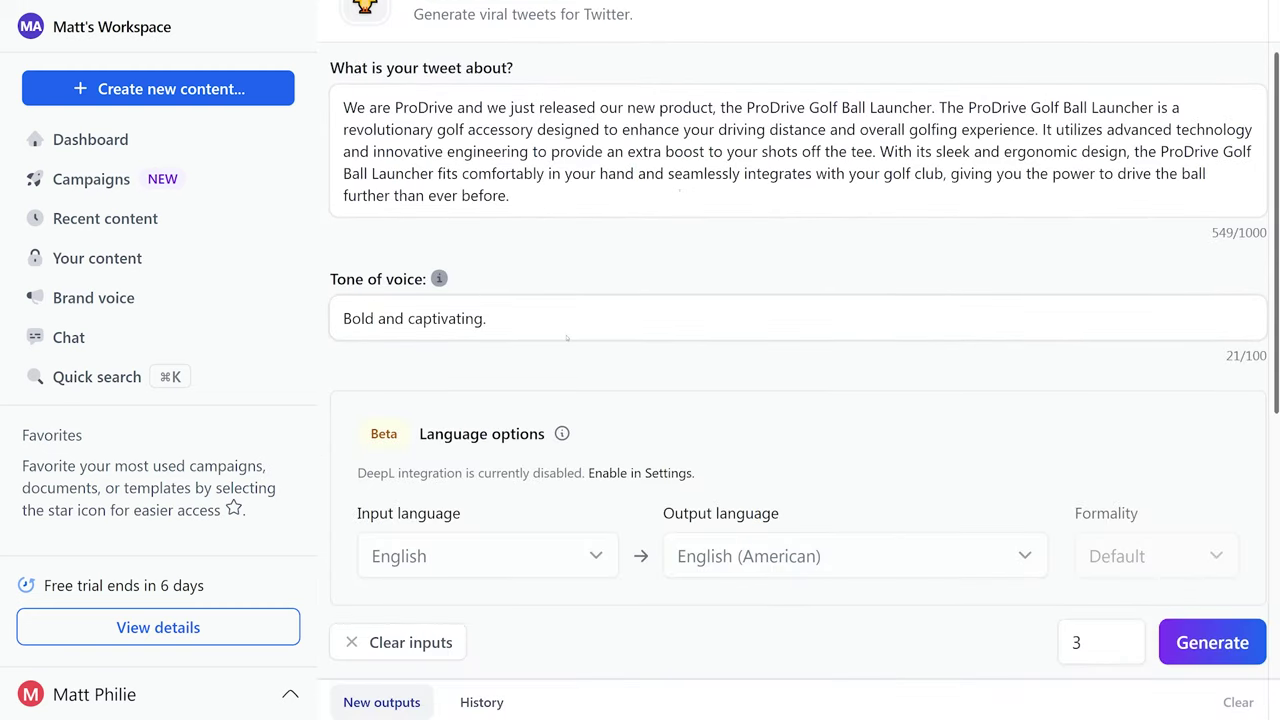
scroll(604, 352, "down", 2)
scroll(601, 352, "down", 1)
Generate the ProDrive Golf Ball Launcher tweets and review the #ProDrive outputs
left_click(1212, 342)
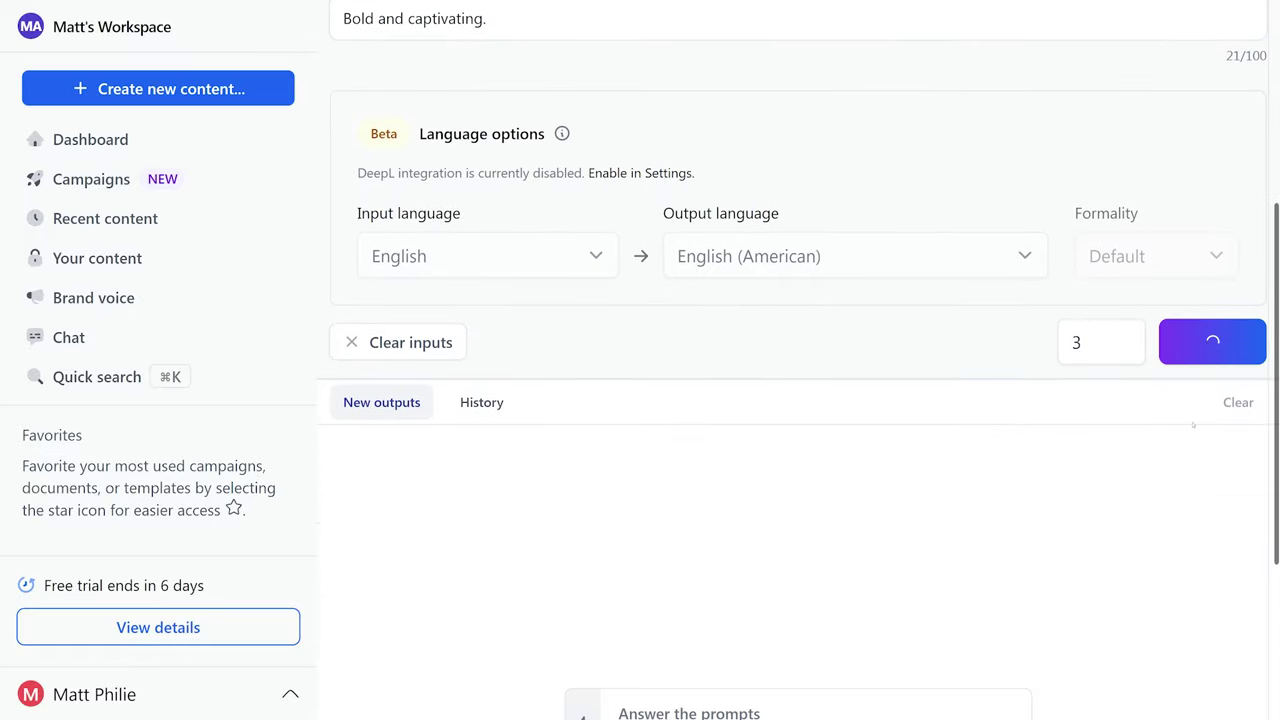
scroll(1193, 425, "down", 7)
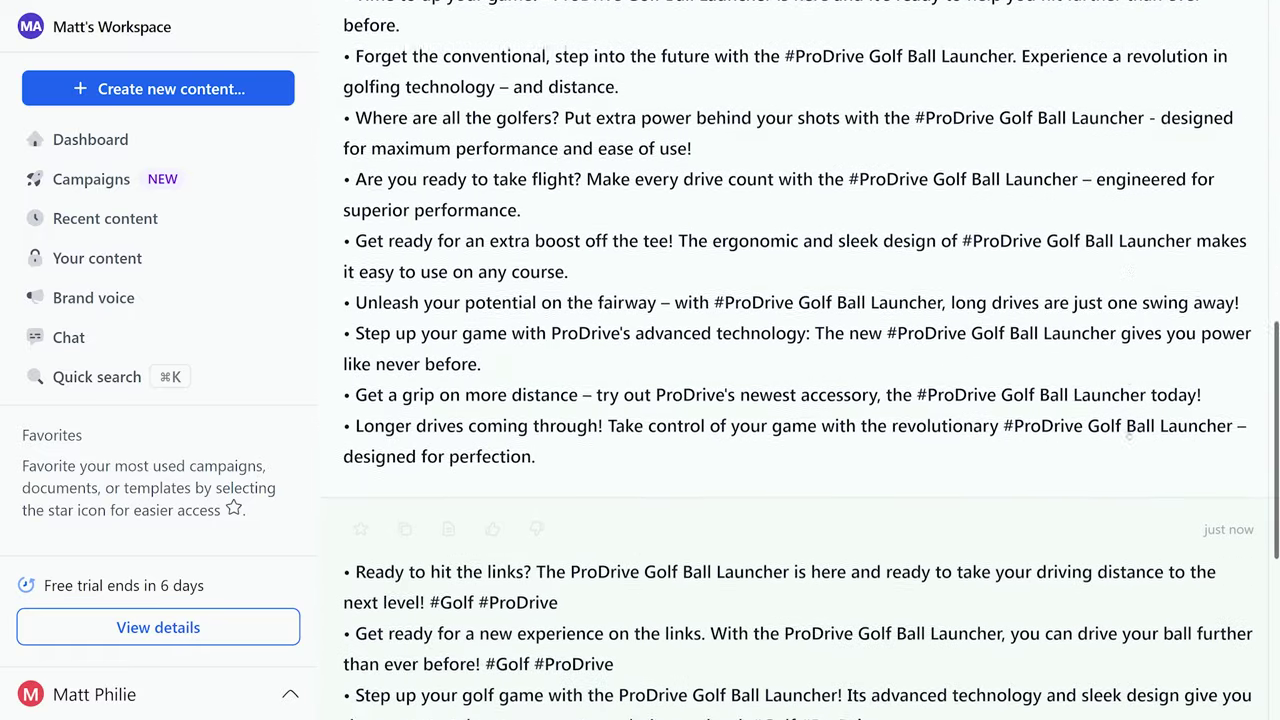
scroll(1127, 435, "down", 3)
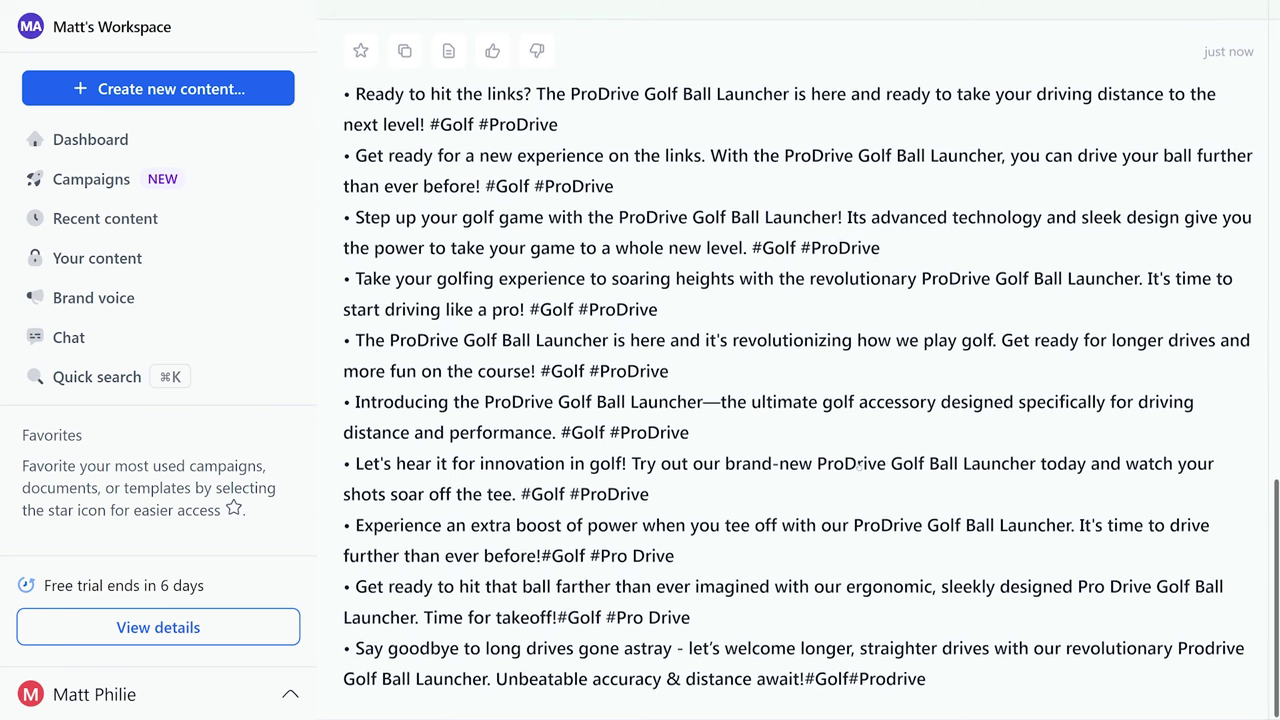
scroll(858, 466, "up", 5)
scroll(858, 466, "up", 1)
scroll(858, 466, "up", 8)
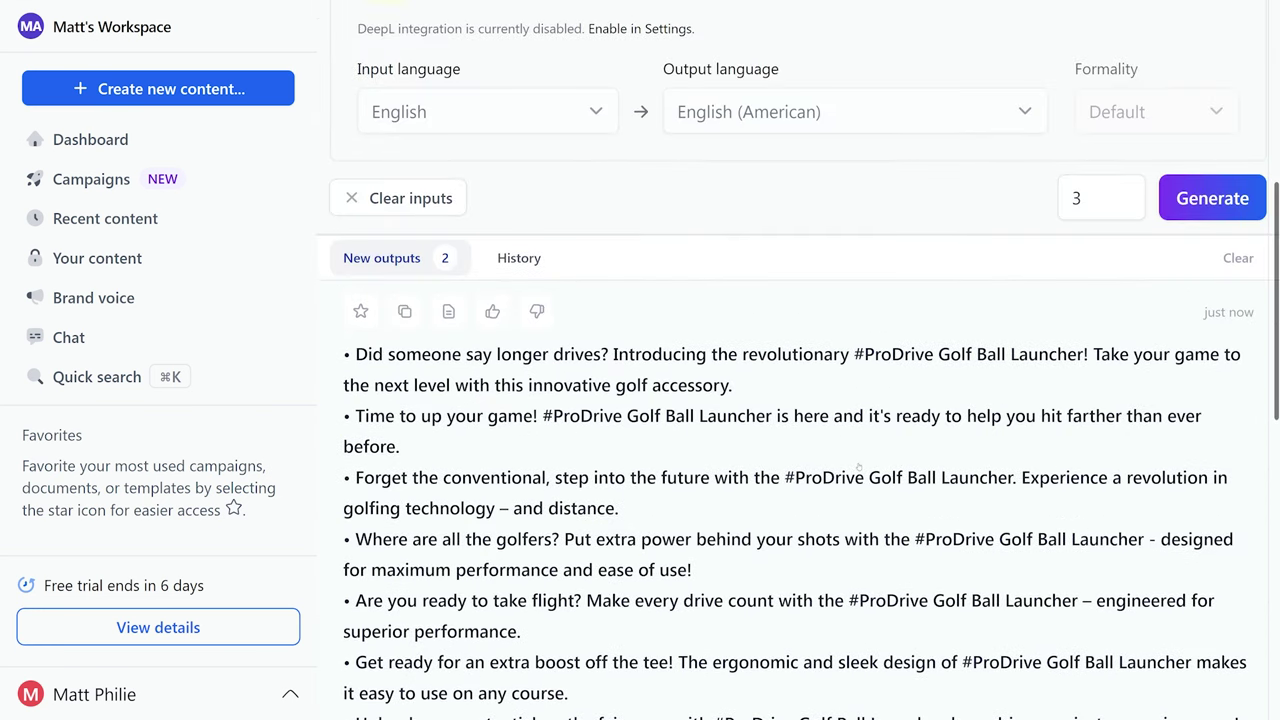
scroll(858, 466, "down", 2)
scroll(714, 414, "down", 6)
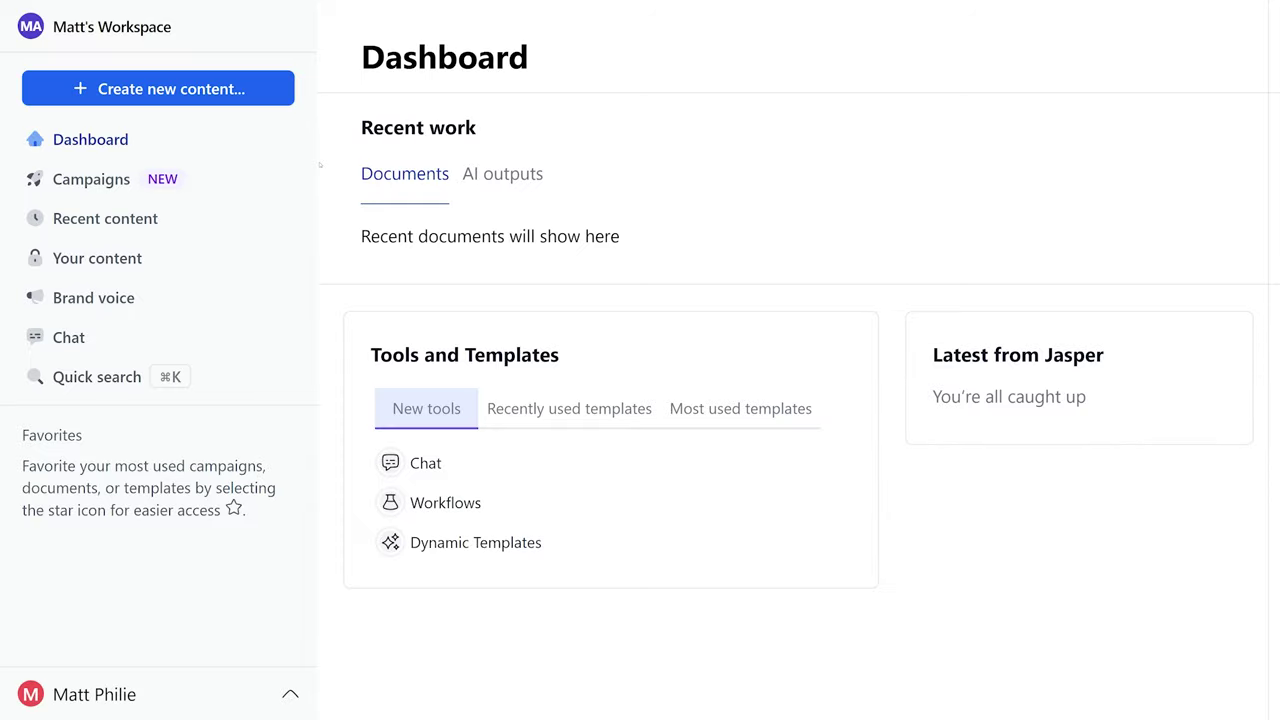
Open the Google Ads (Headline & Description) template via a '/google ads' search
left_click(158, 88)
left_click(788, 280)
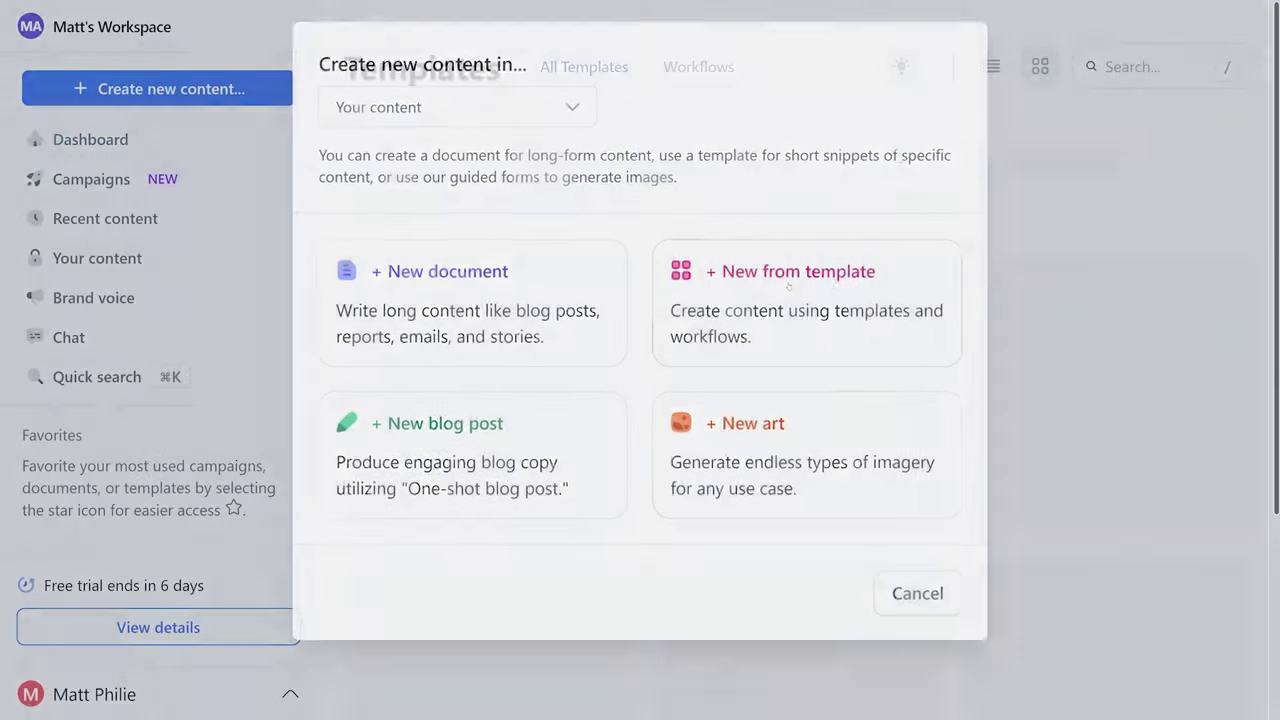
type("/")
type("goog")
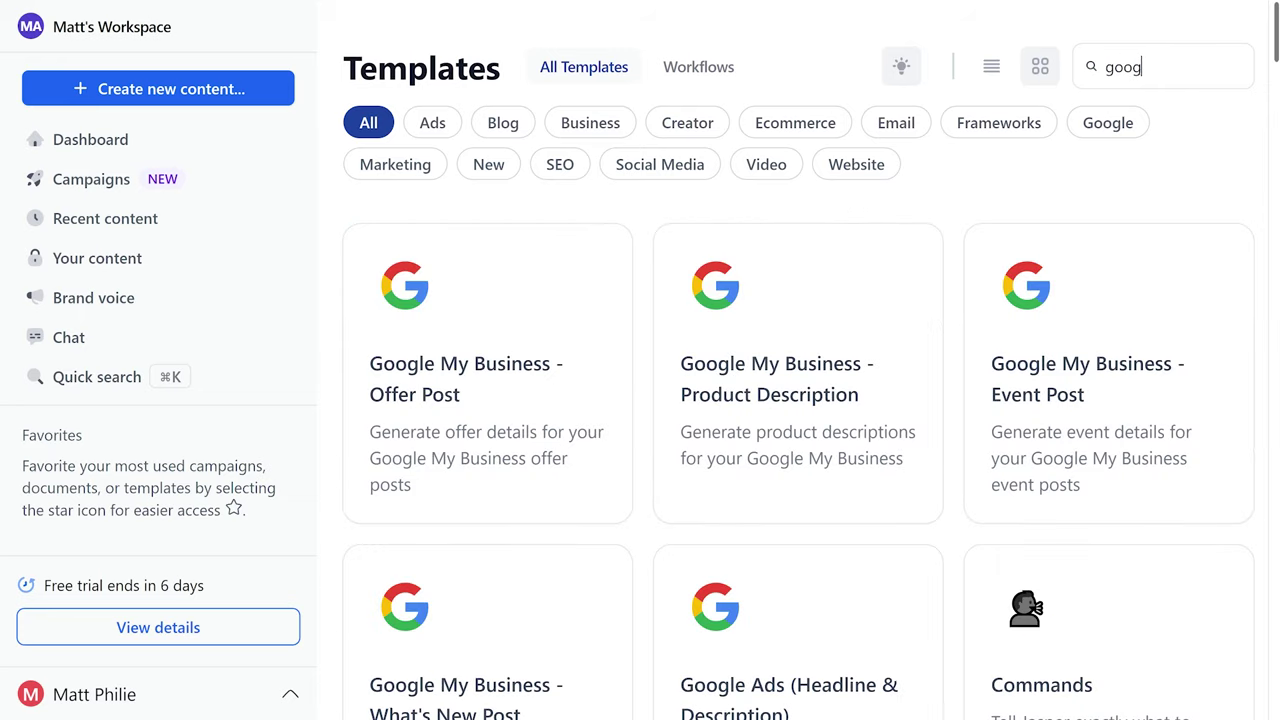
type("le ads")
left_click(451, 270)
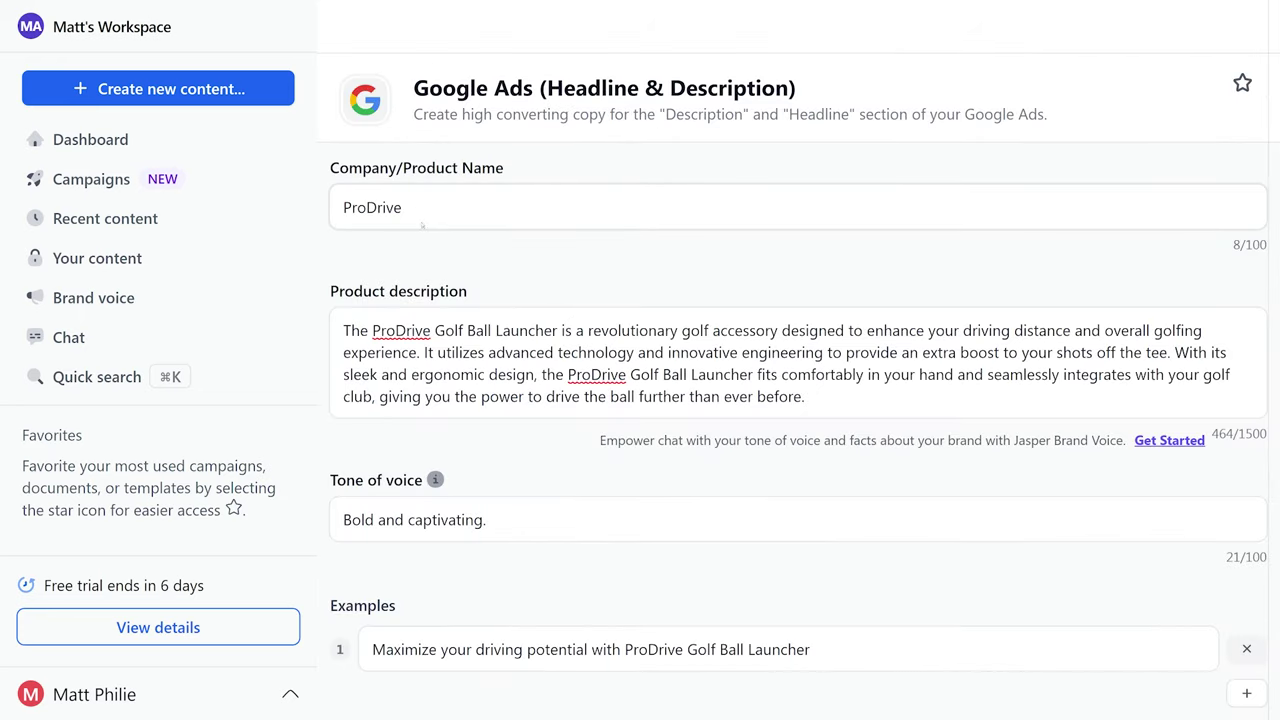
Review the prefilled ProDrive product name and Golf Ball Launcher description fields
left_click_drag(405, 207, 330, 207)
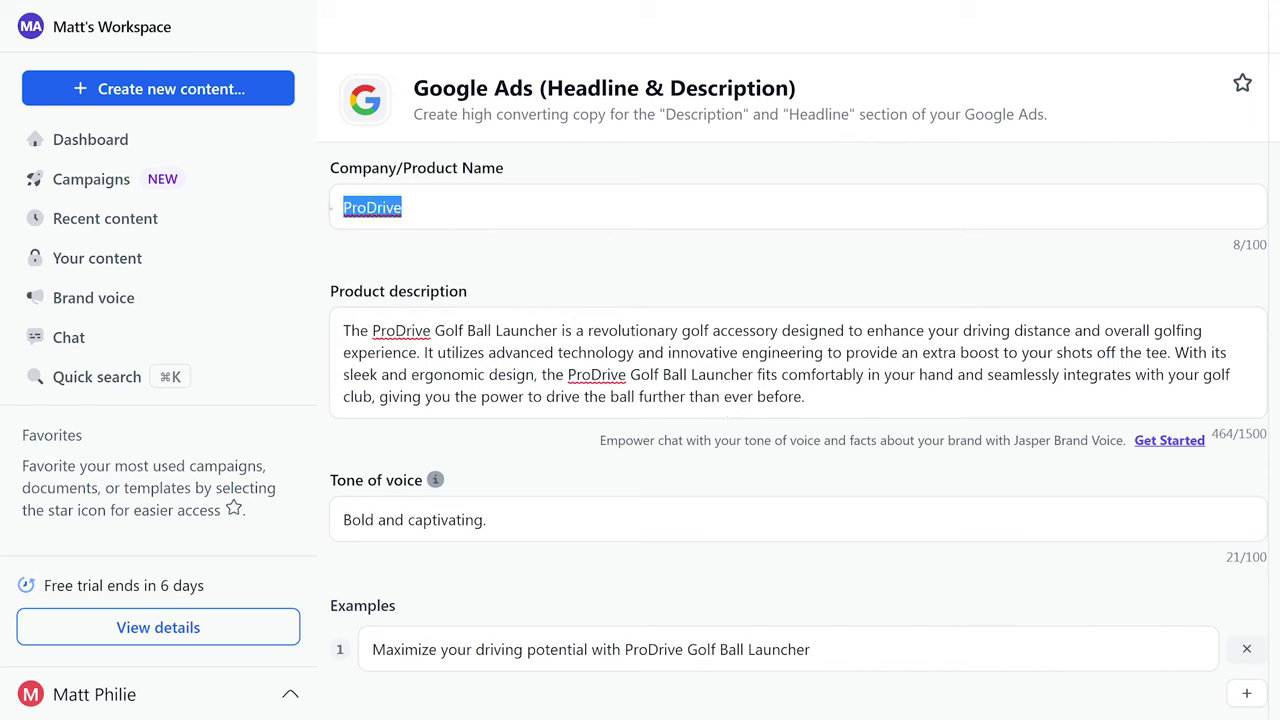
left_click(522, 237)
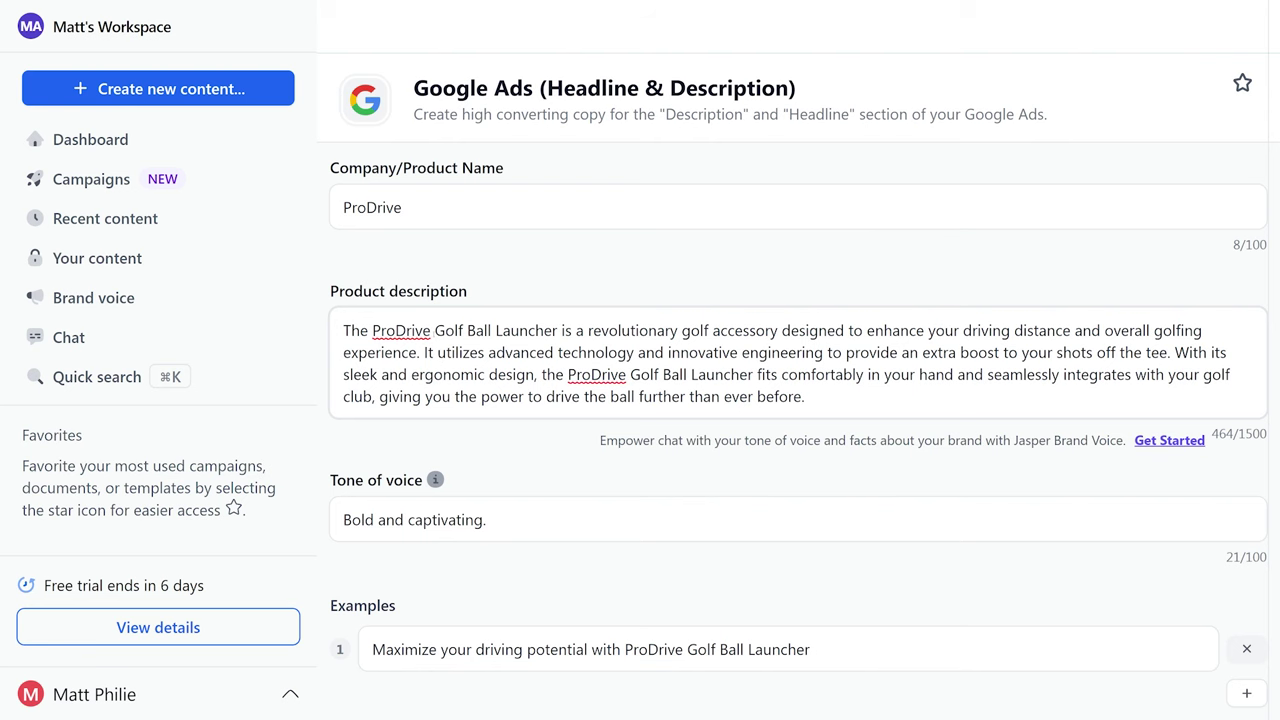
left_click_drag(434, 330, 559, 331)
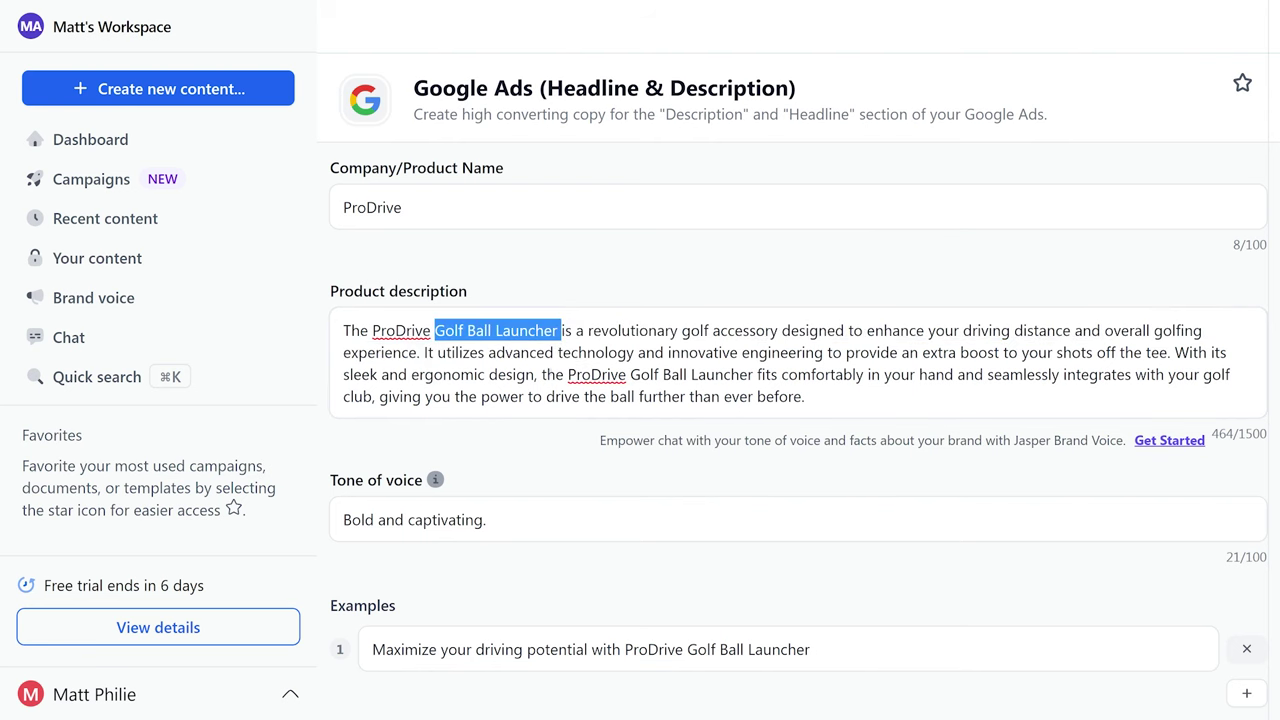
left_click(559, 331)
scroll(528, 390, "down", 3)
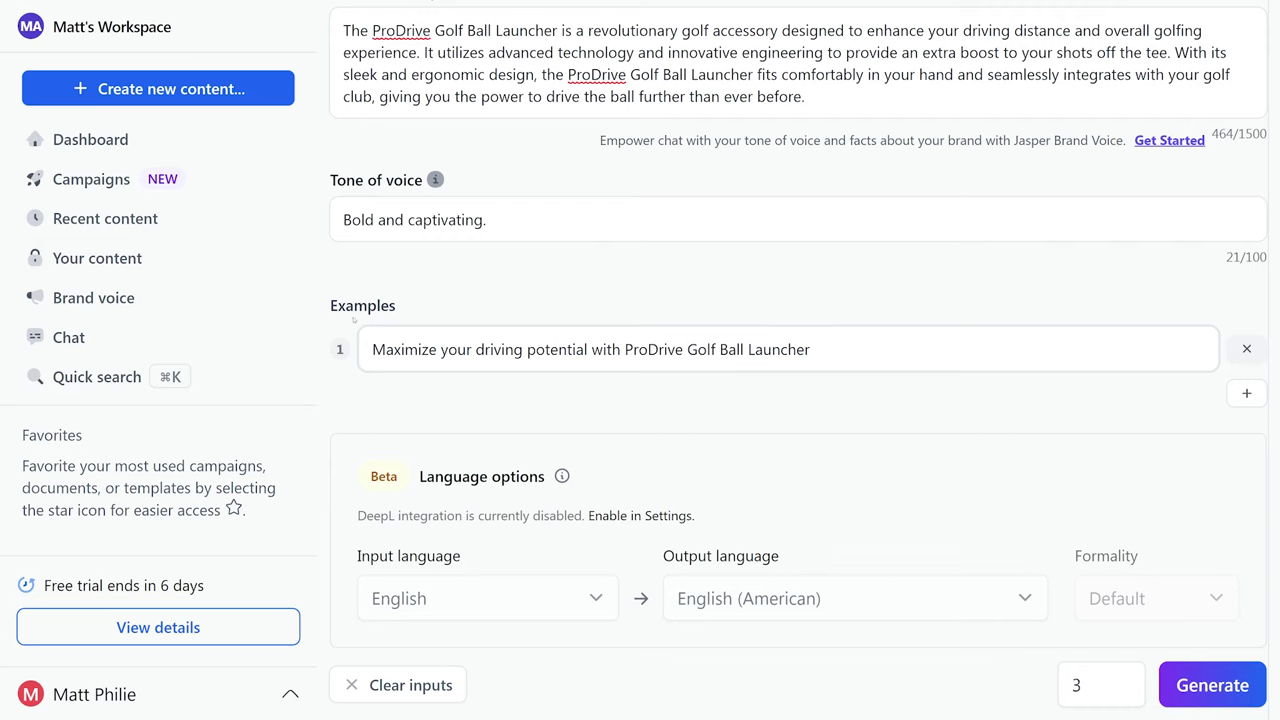
Generate ProDrive Google Ads headlines and descriptions such as 'Drive farther. Win bigger.'
left_click(1212, 685)
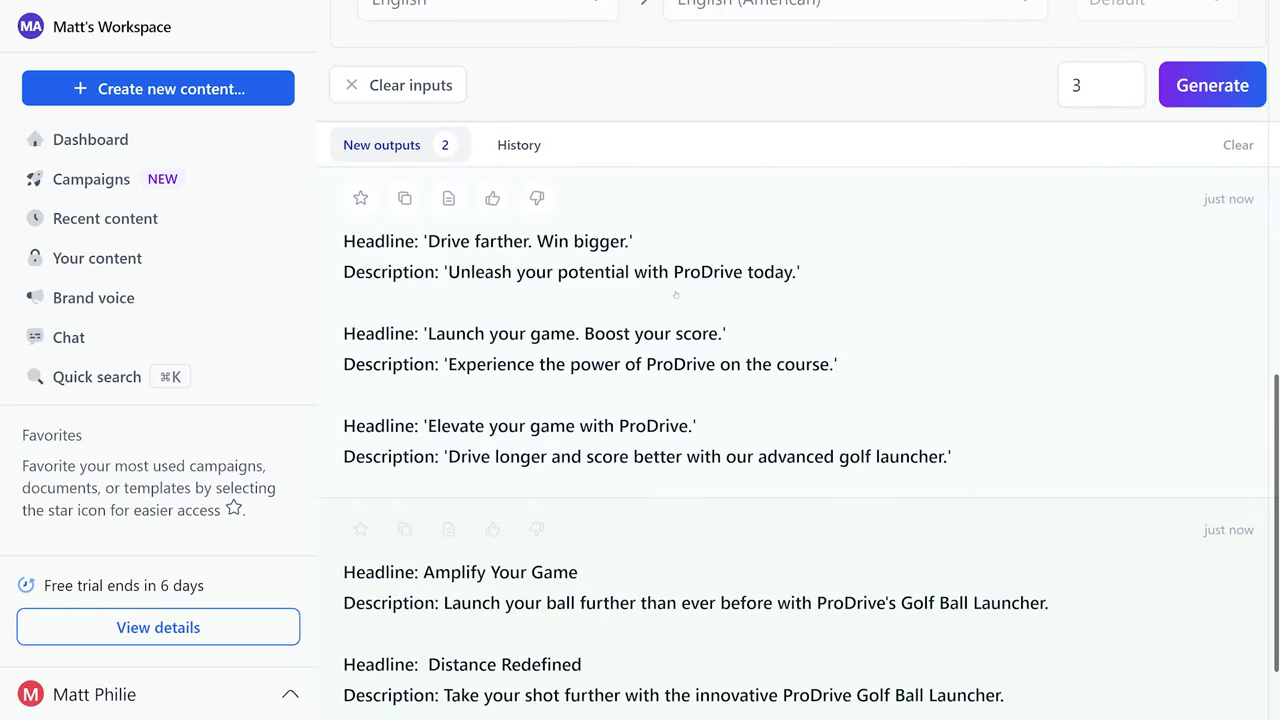
scroll(672, 295, "down", 1)
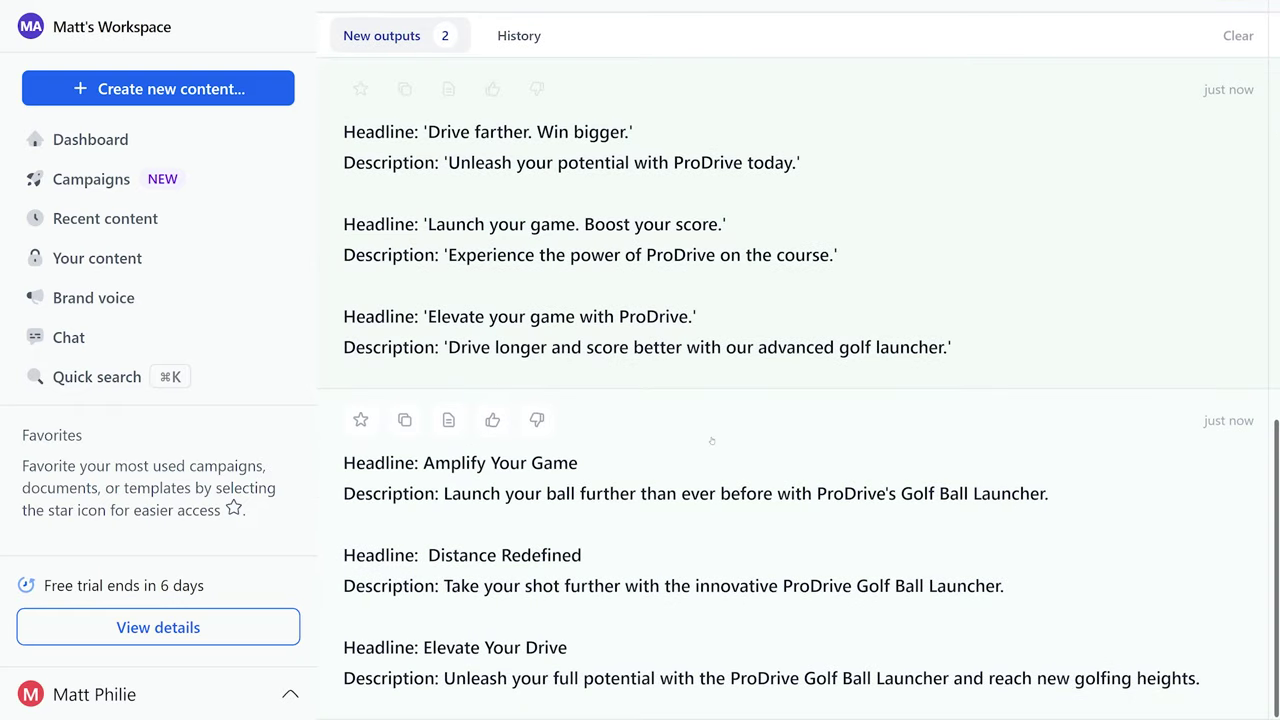
scroll(615, 370, "up", 1)
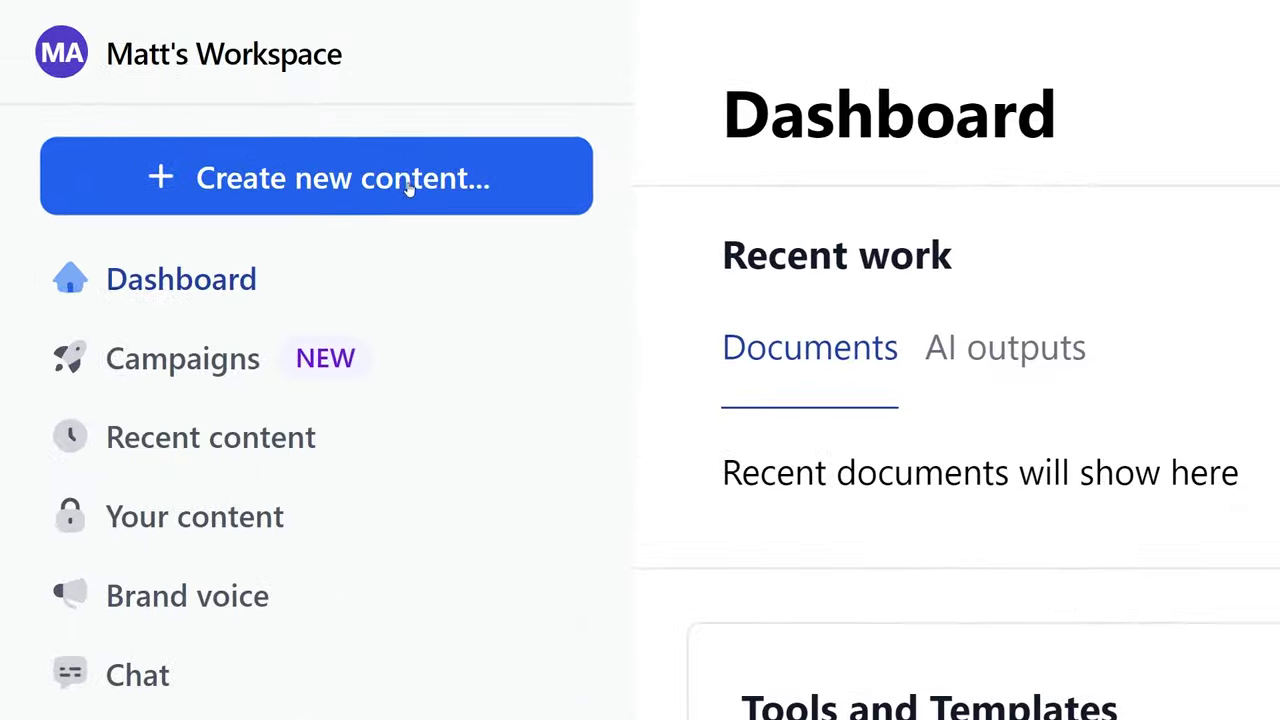
Start a new AI art piece and review the opening of its mac and cheese prompt
left_click(200, 89)
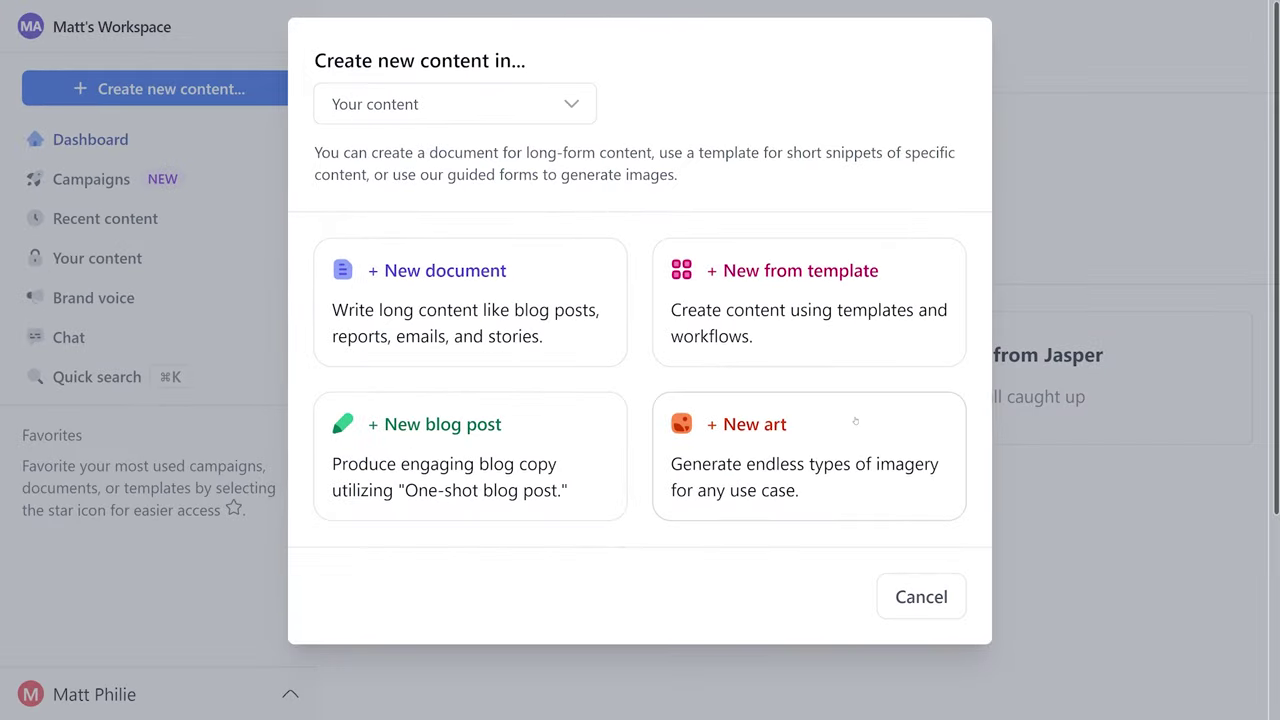
left_click(855, 421)
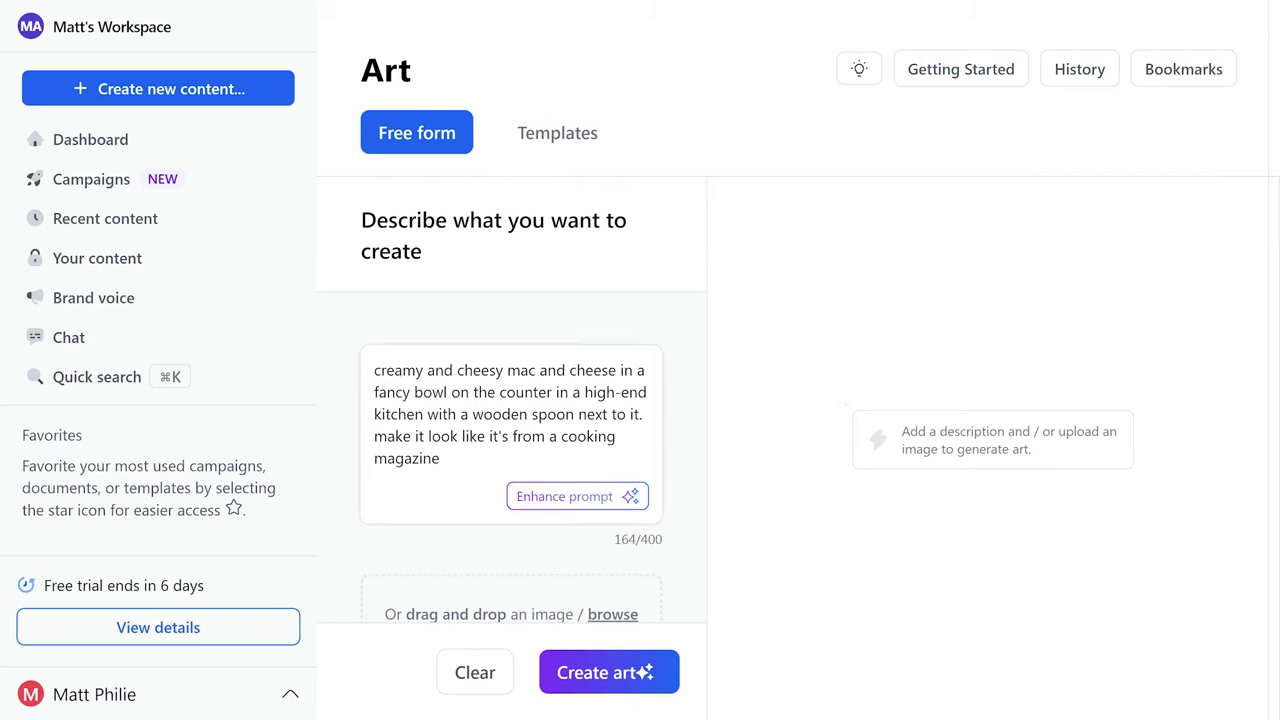
left_click_drag(381, 370, 499, 392)
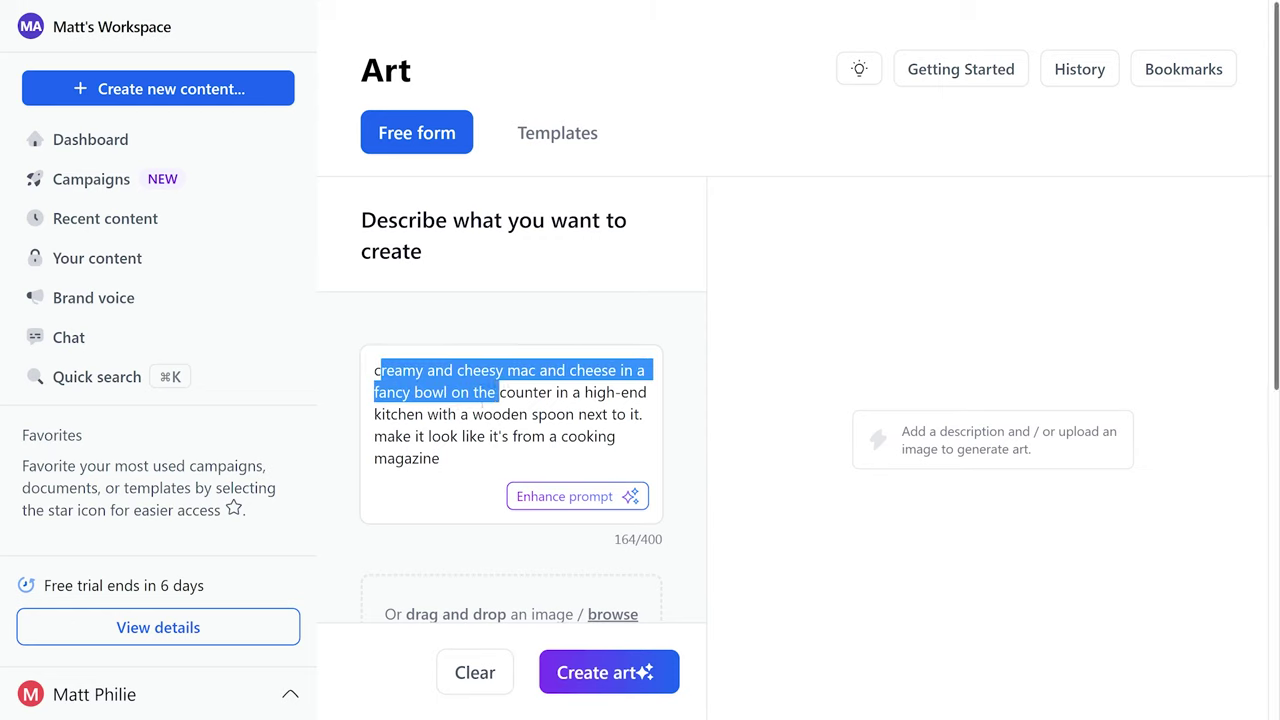
left_click(483, 414)
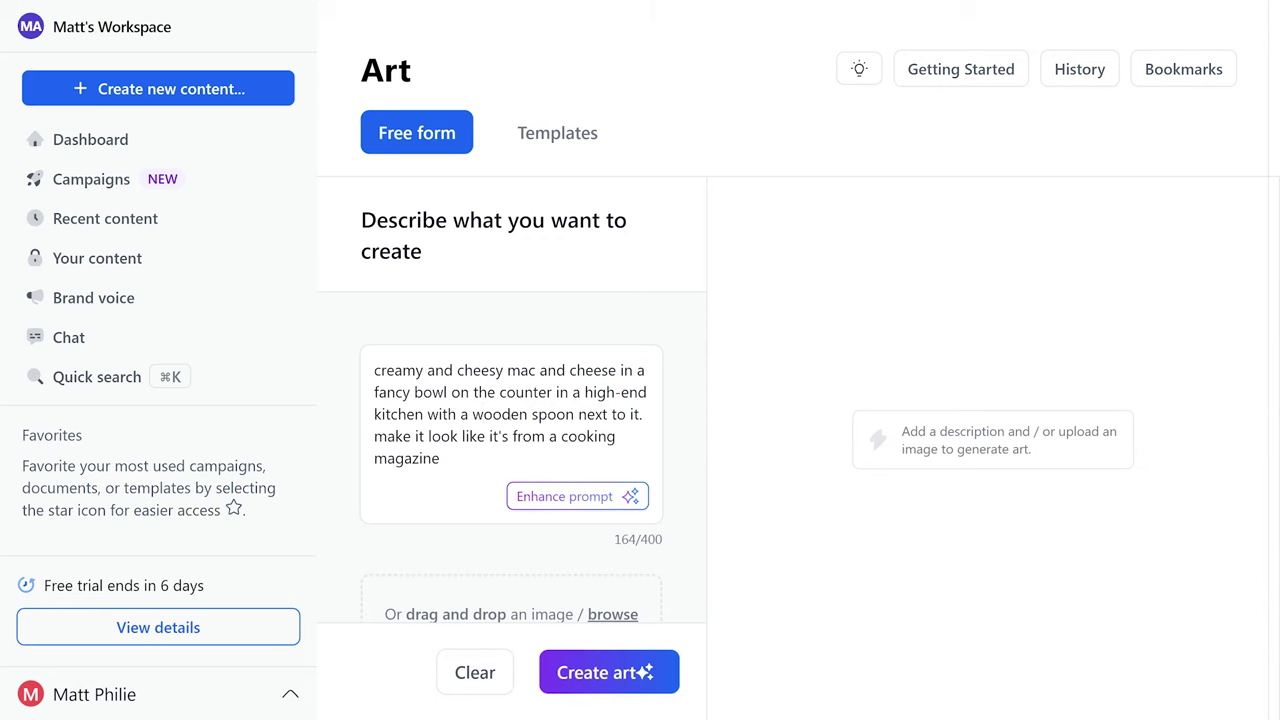
Point out the wooden spoon and cooking-magazine parts of the art prompt
left_click_drag(472, 414, 647, 414)
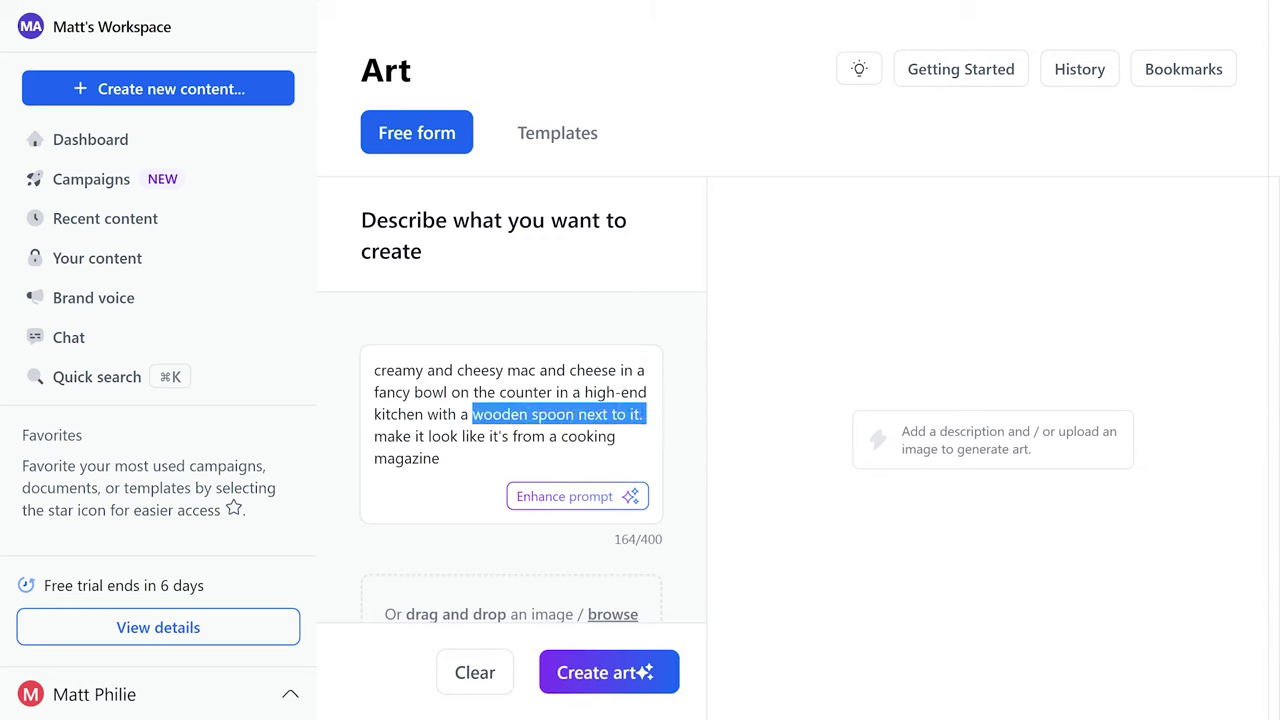
left_click(647, 414)
left_click_drag(548, 436, 440, 458)
left_click(511, 465)
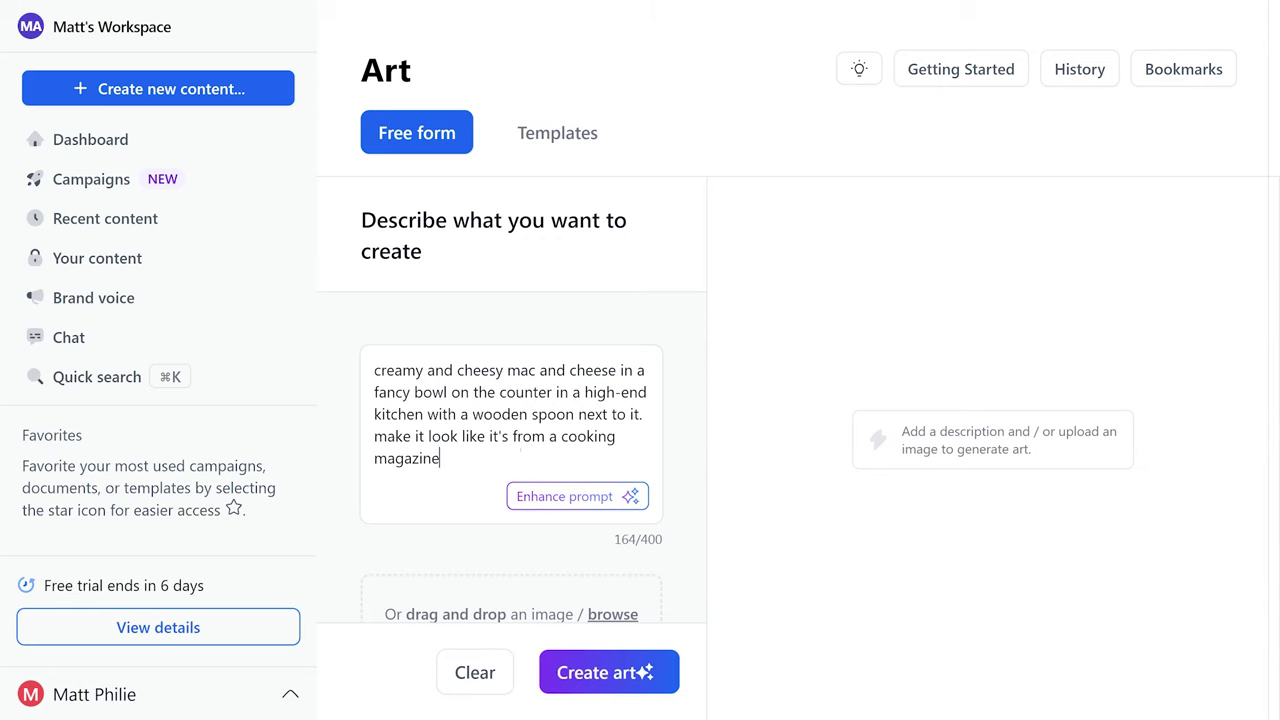
scroll(743, 391, "down", 3)
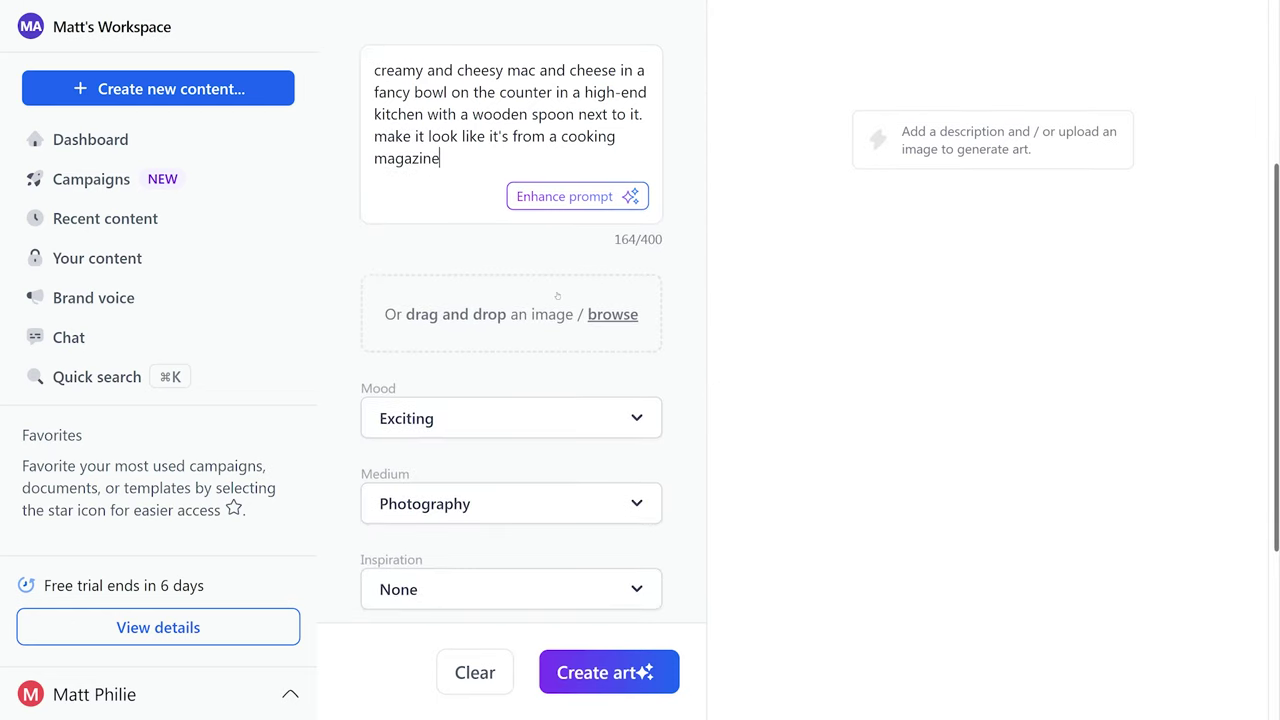
scroll(582, 153, "down", 2)
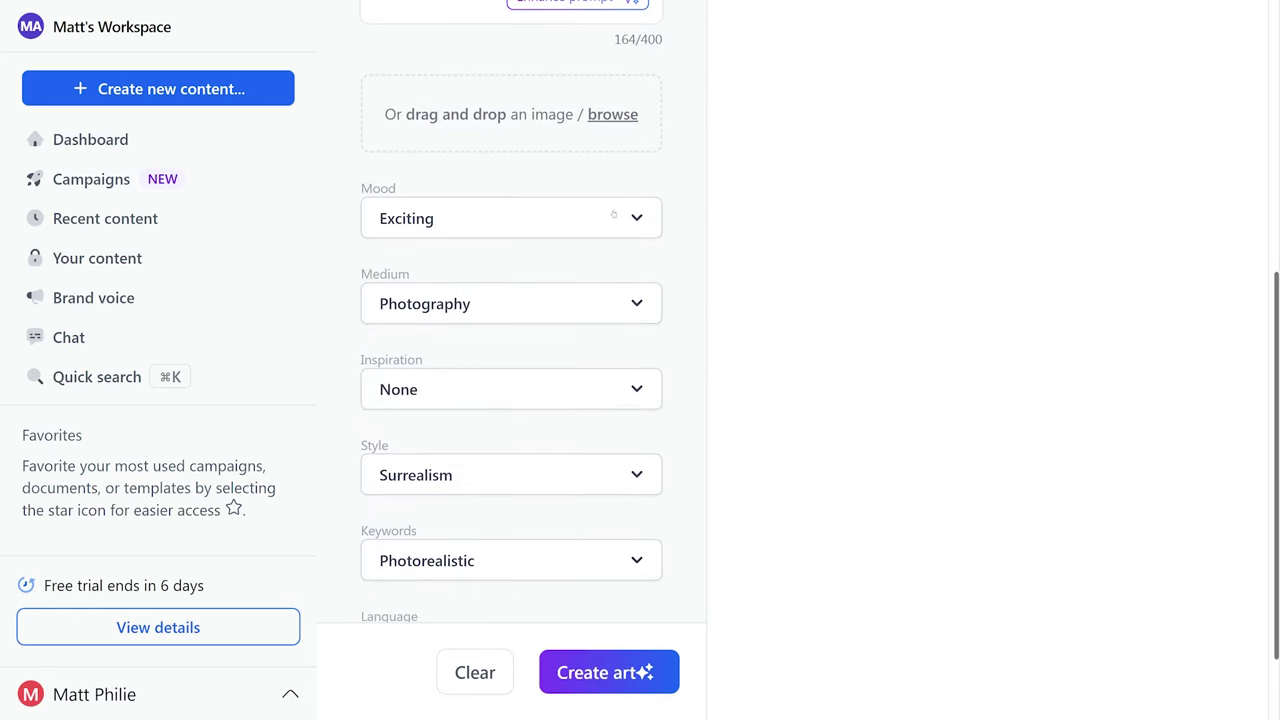
left_click(414, 212)
left_click(665, 268)
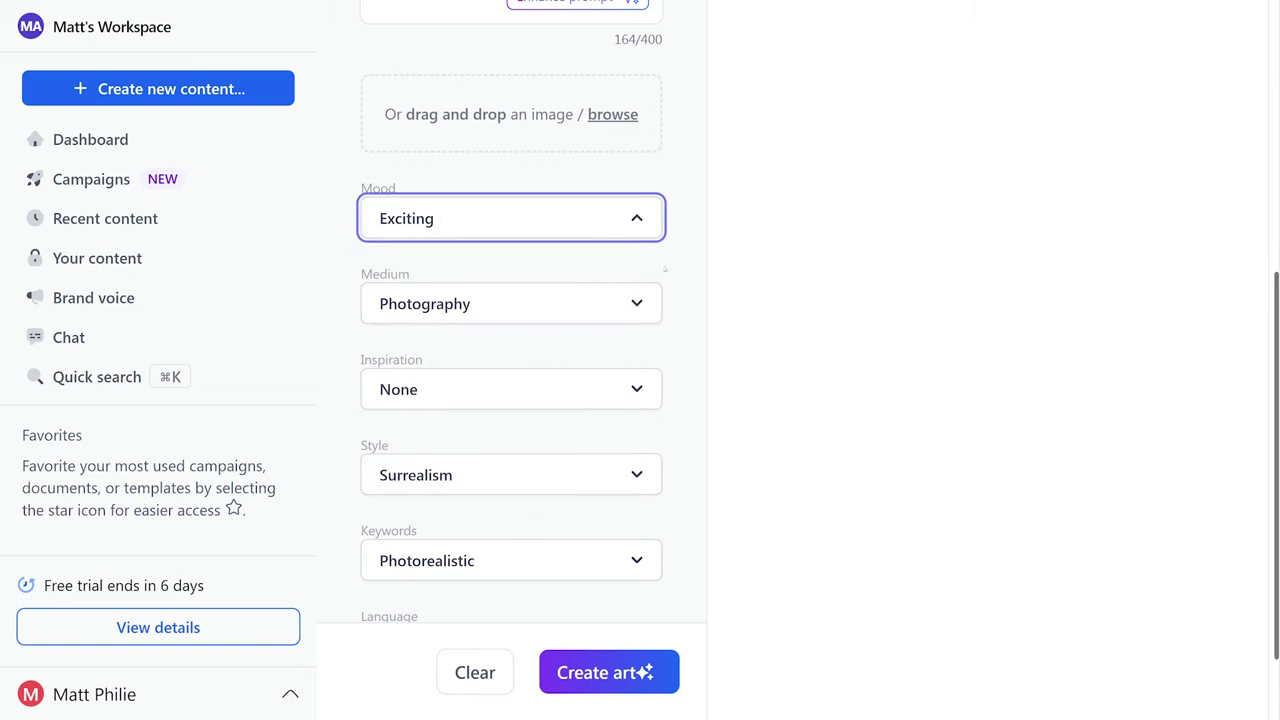
left_click(488, 310)
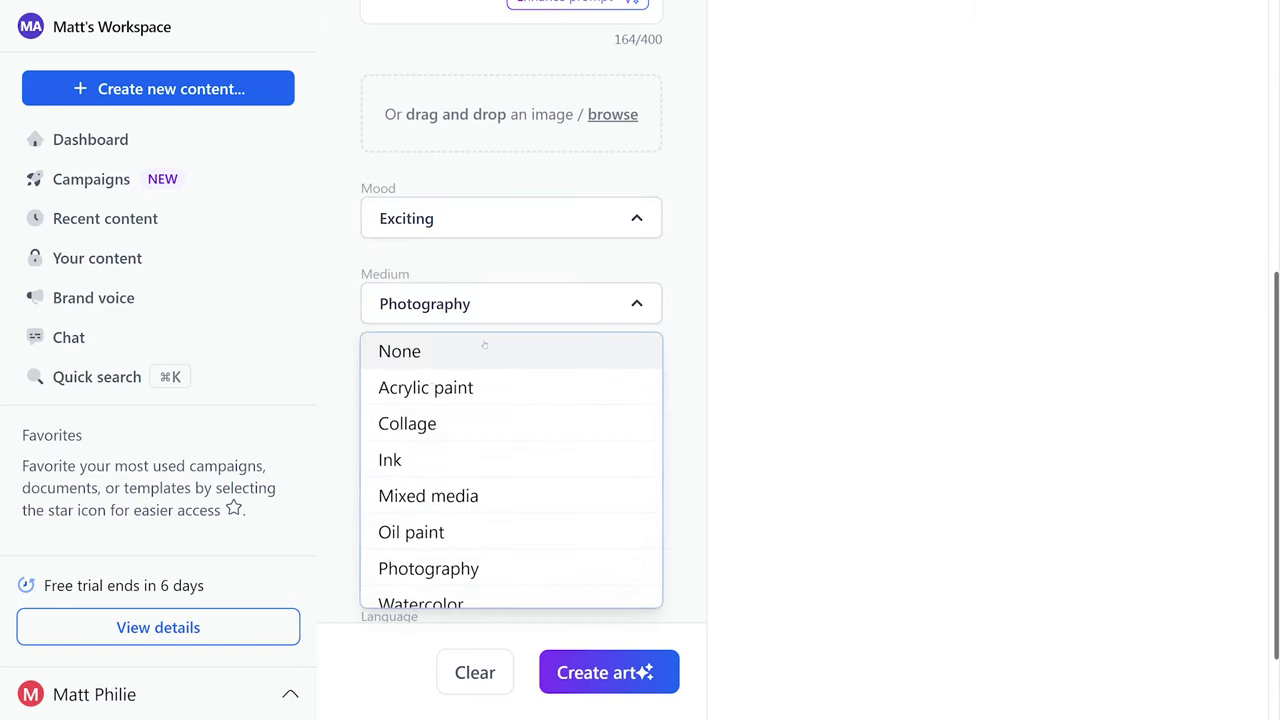
left_click(790, 422)
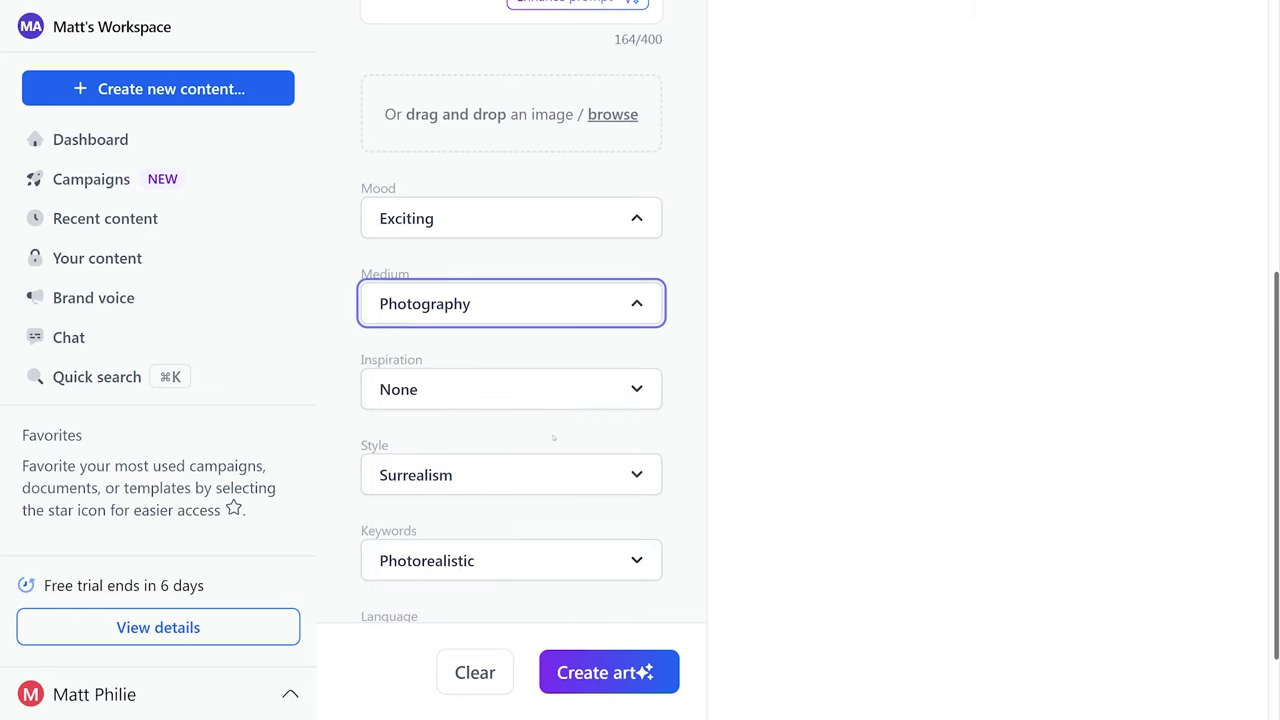
left_click(553, 390)
scroll(470, 500, "down", 1)
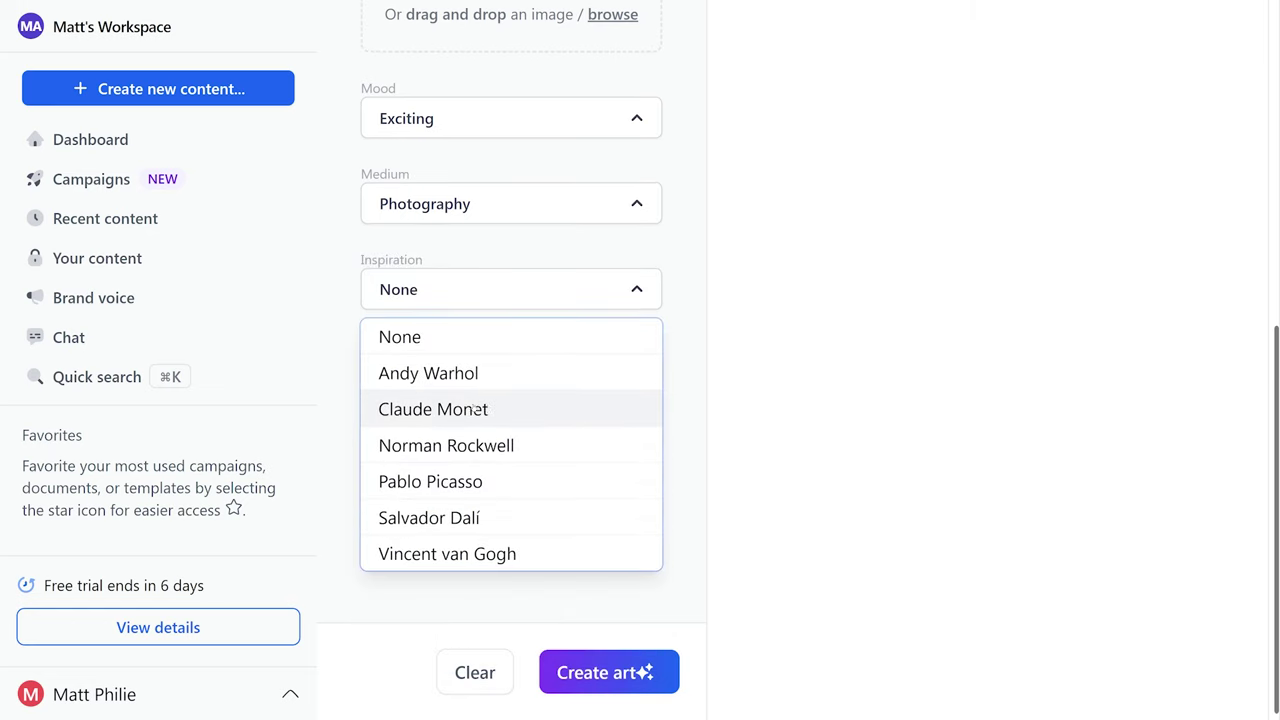
left_click(800, 440)
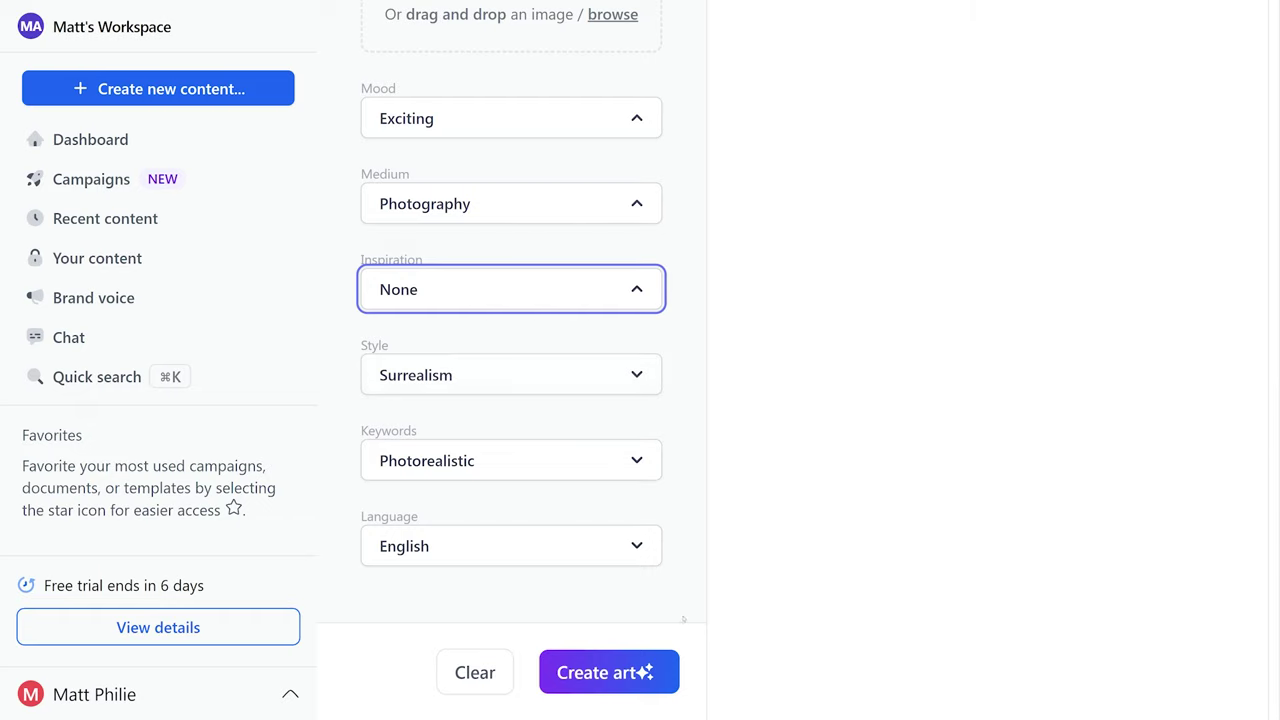
Create art from the mac and cheese prompt and enlarge each of the four photoreal images
left_click(633, 672)
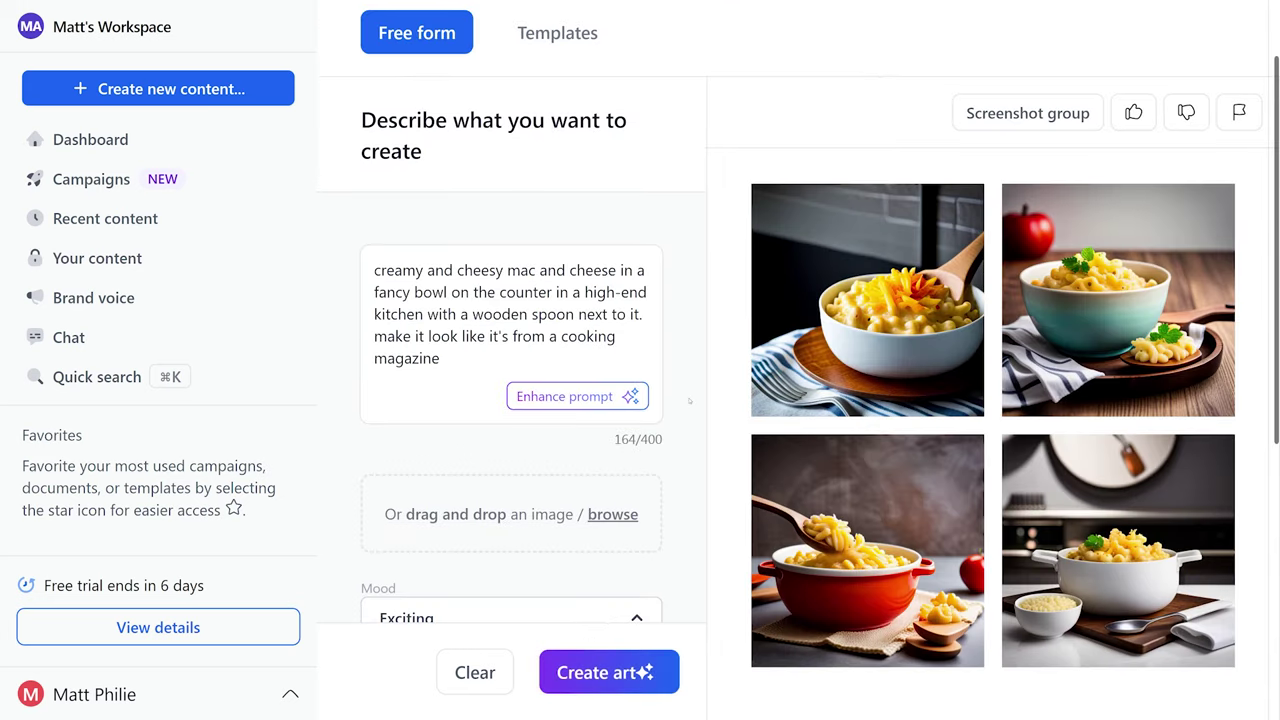
mouse_move(885, 495)
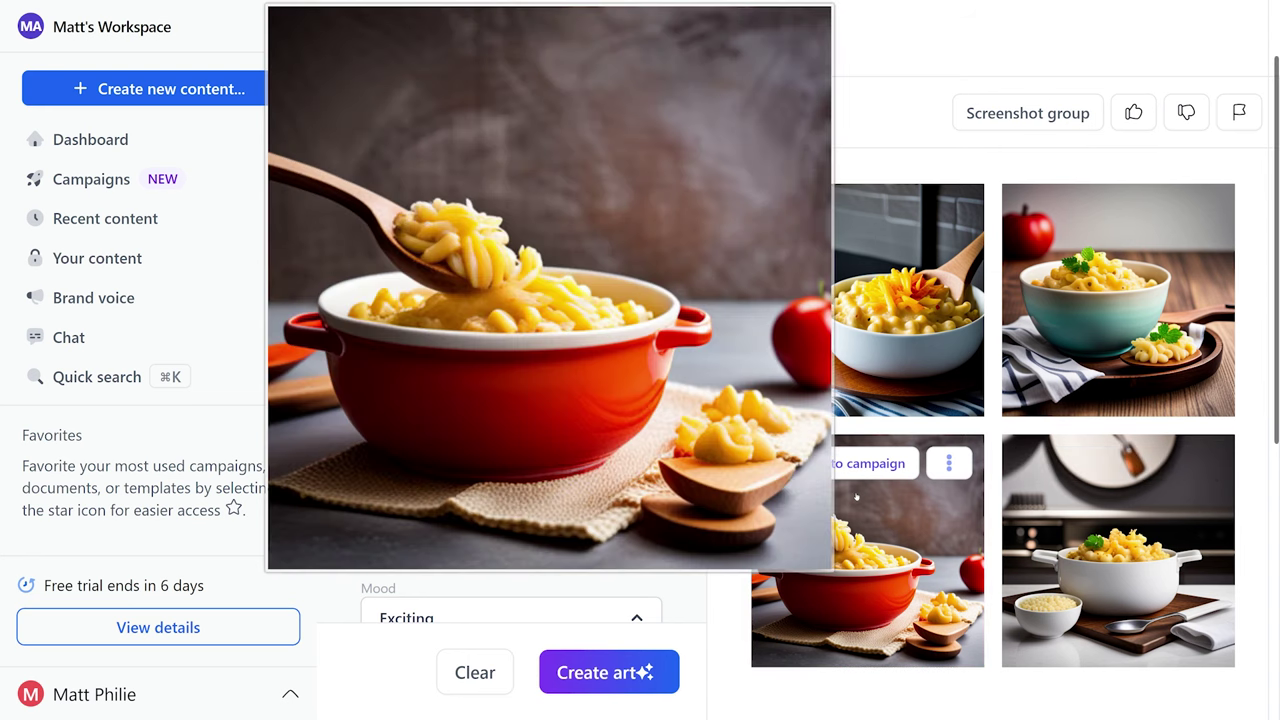
mouse_move(884, 328)
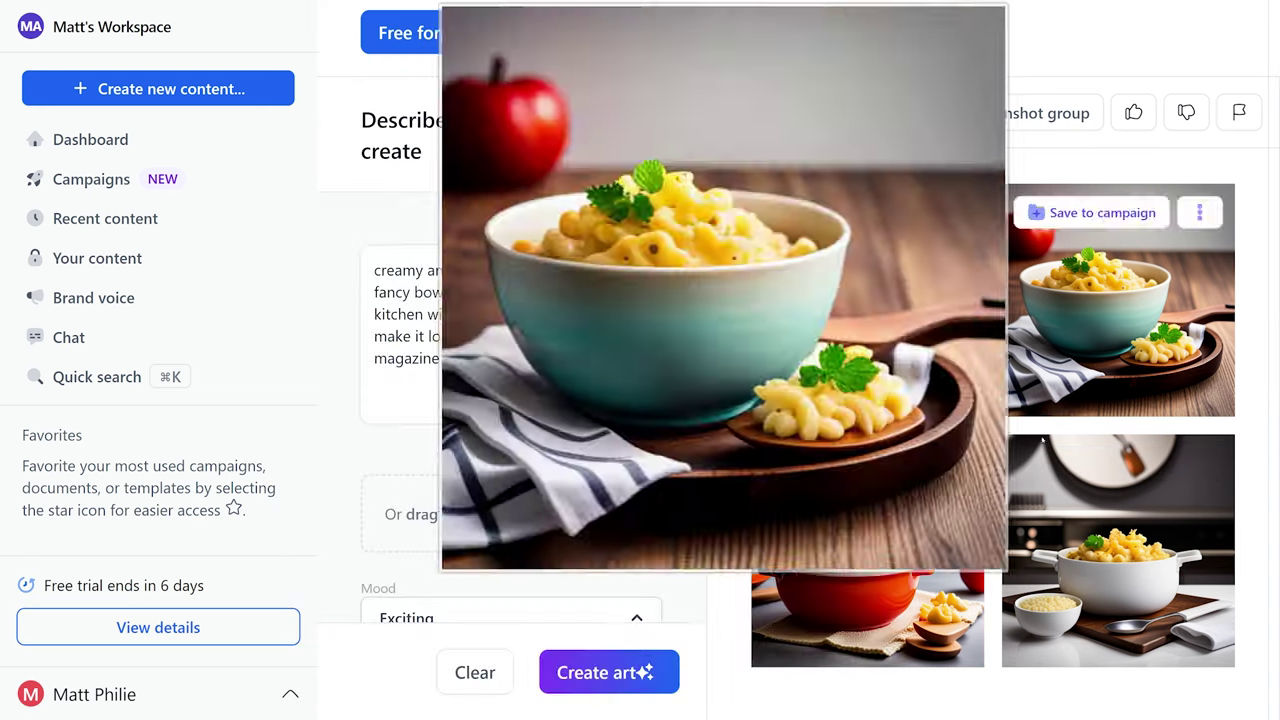
mouse_move(1064, 532)
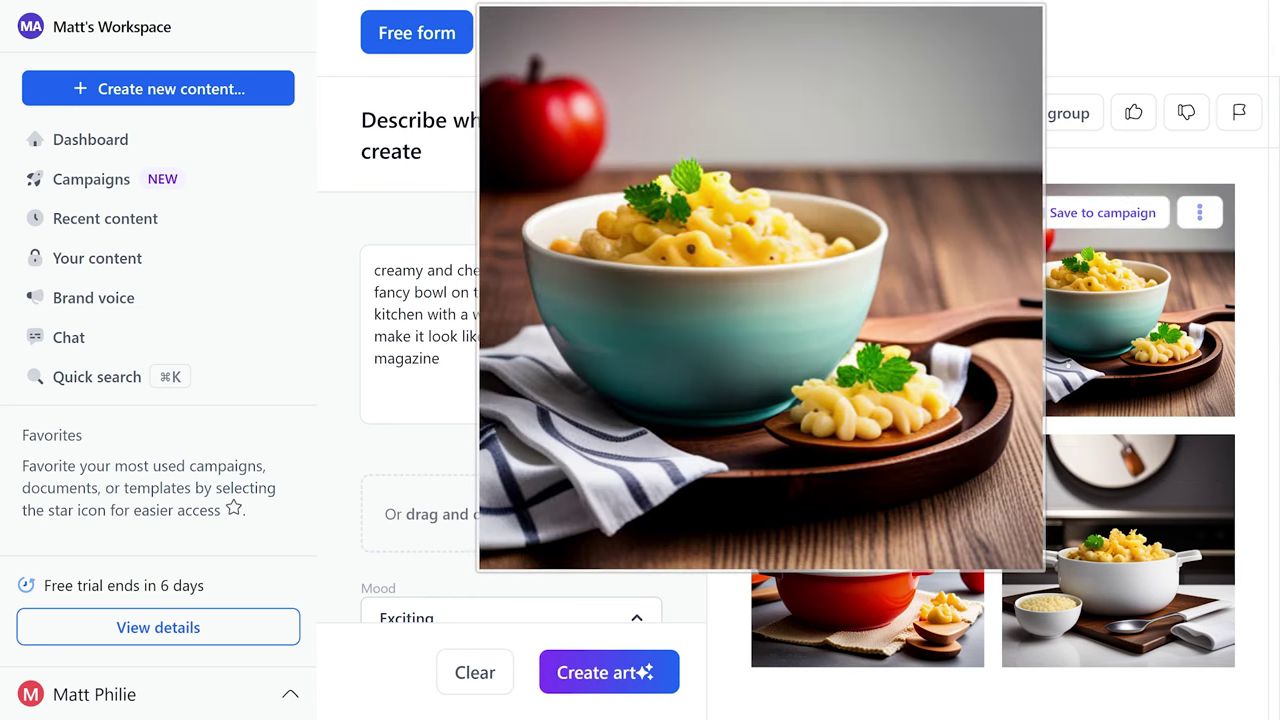
mouse_move(946, 320)
mouse_move(905, 450)
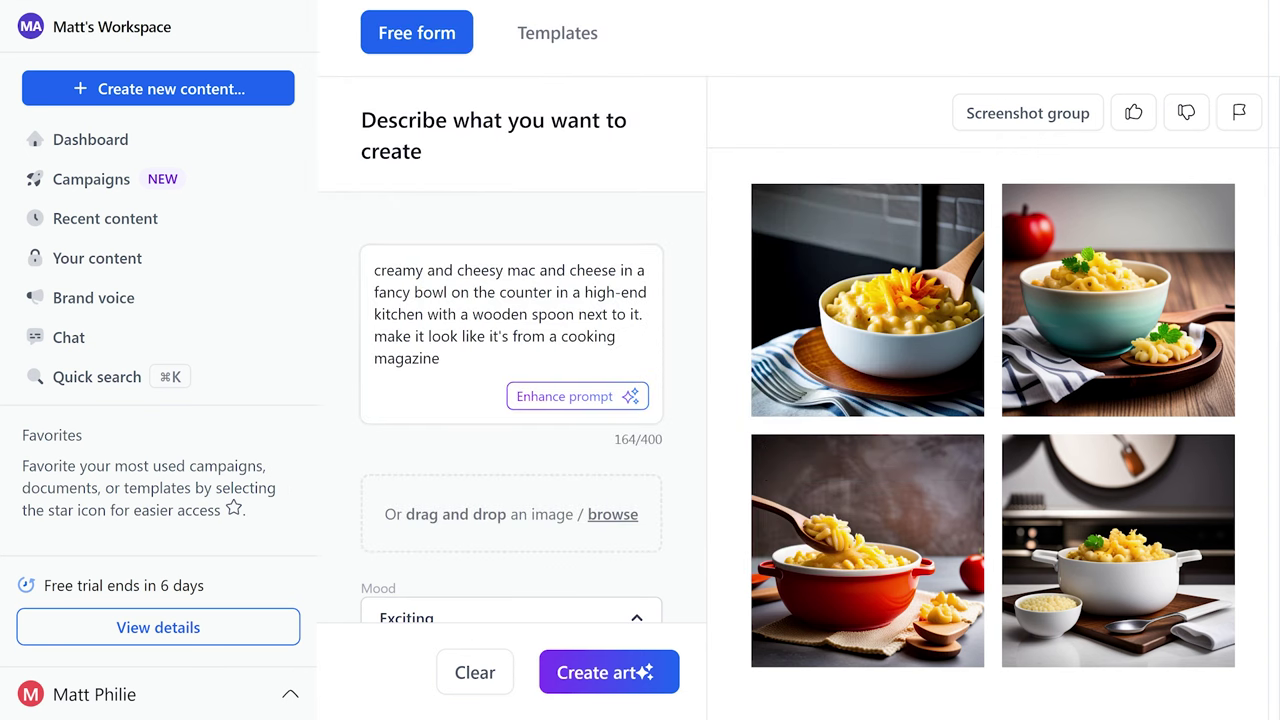
mouse_move(762, 500)
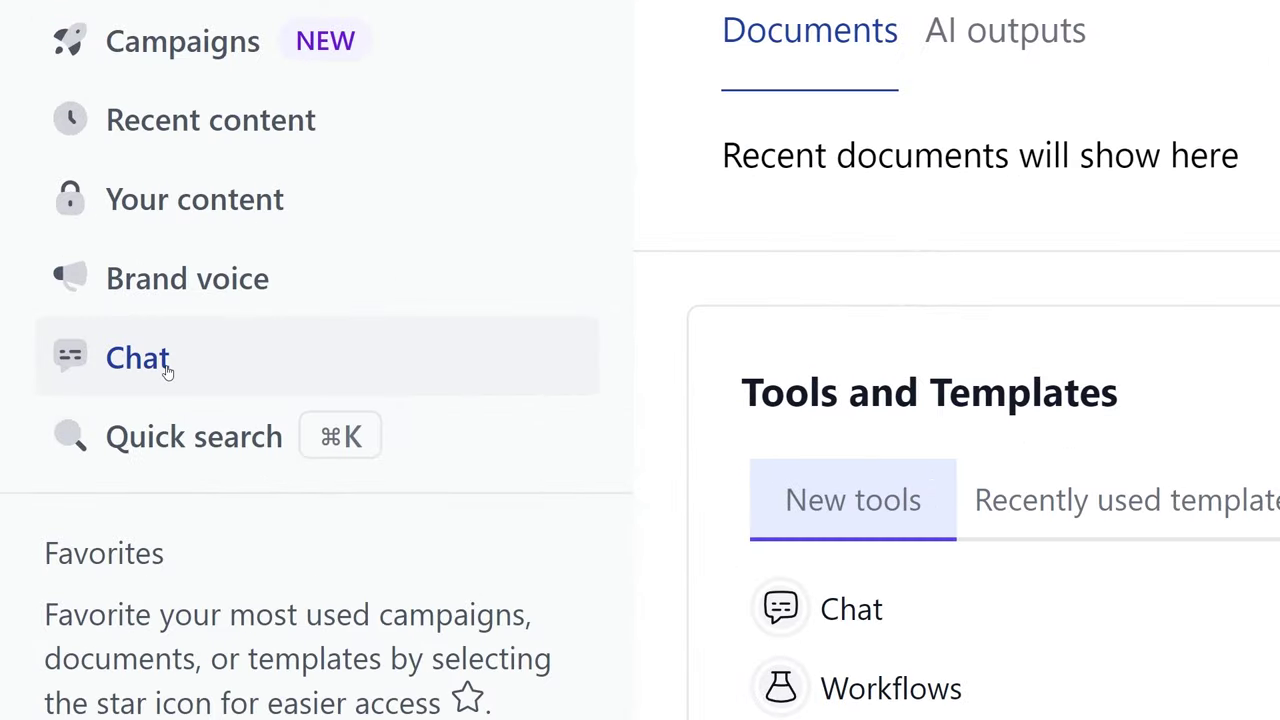
Reopen the ProDrive chat and scroll through the Golf Ball Launcher blog outline reply
left_click(86, 338)
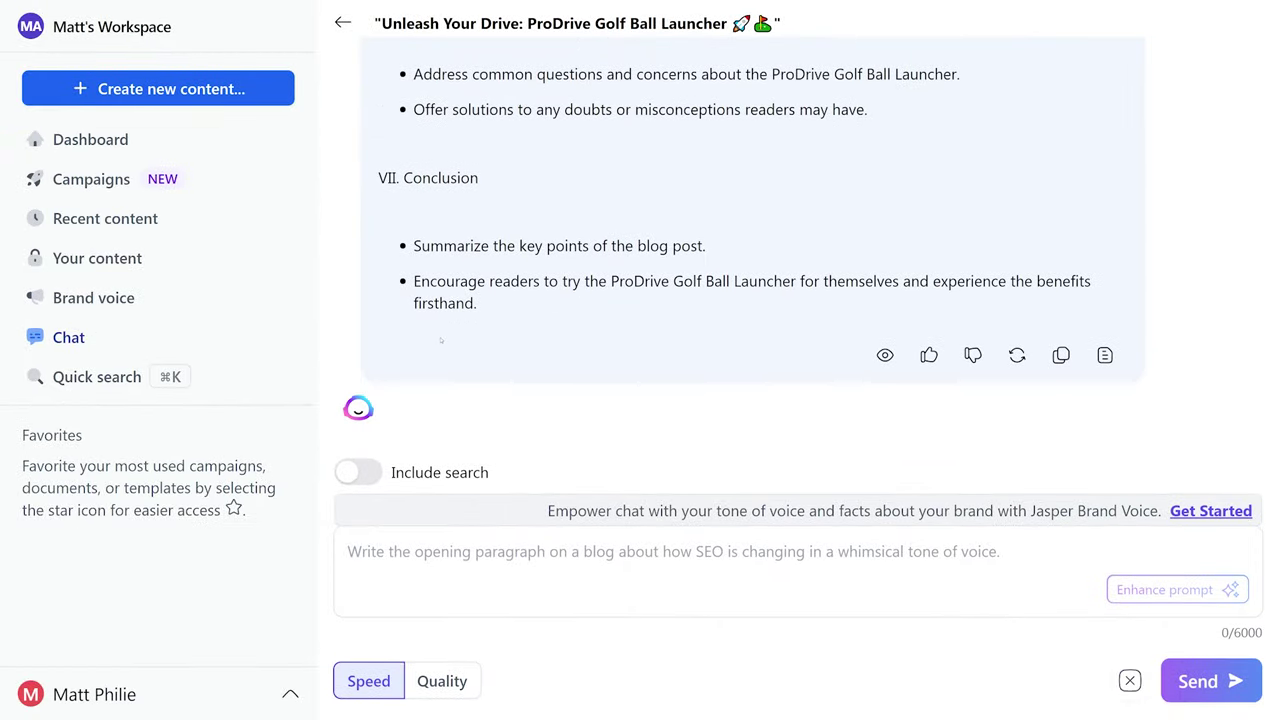
scroll(688, 315, "up", 15)
scroll(513, 224, "up", 2)
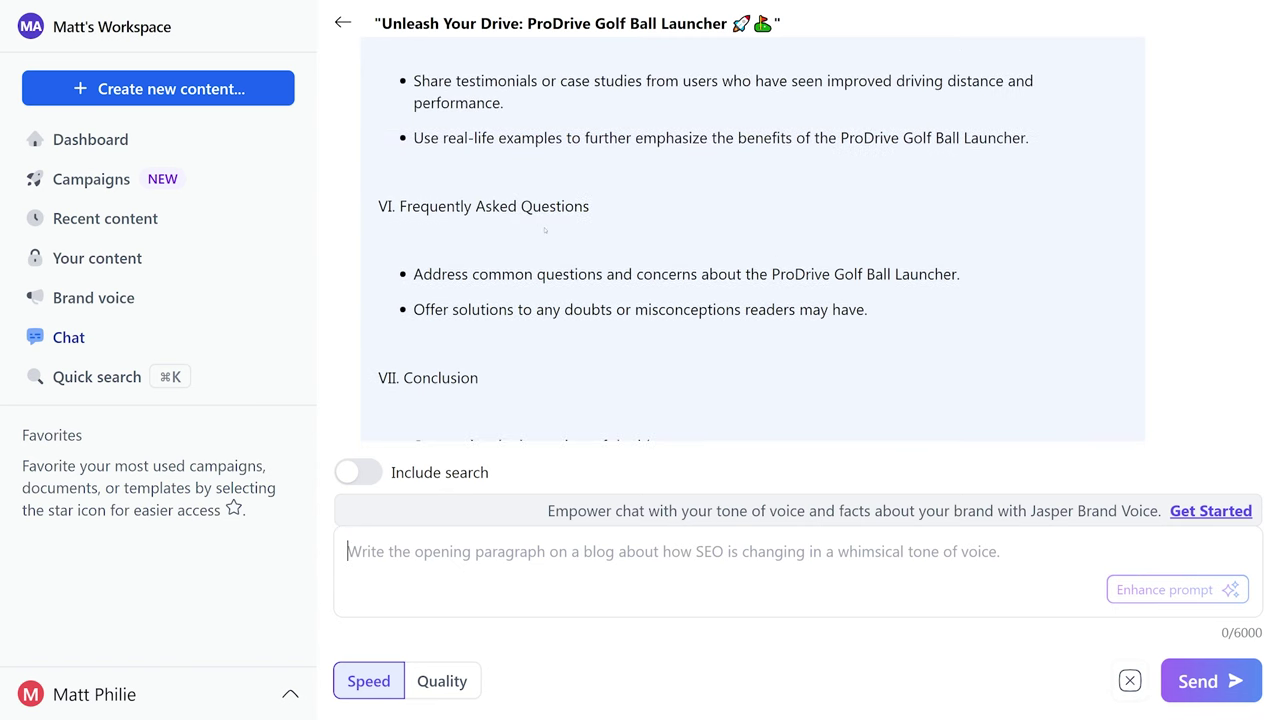
scroll(545, 230, "up", 2)
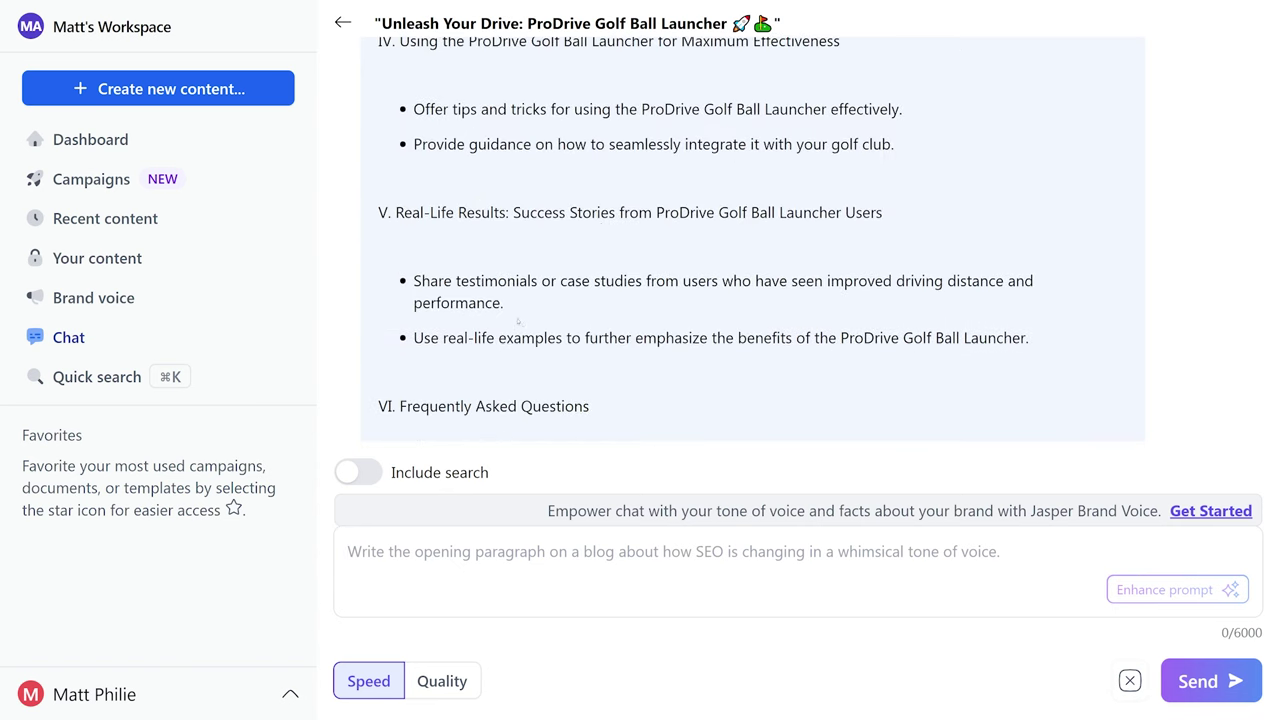
scroll(527, 313, "up", 4)
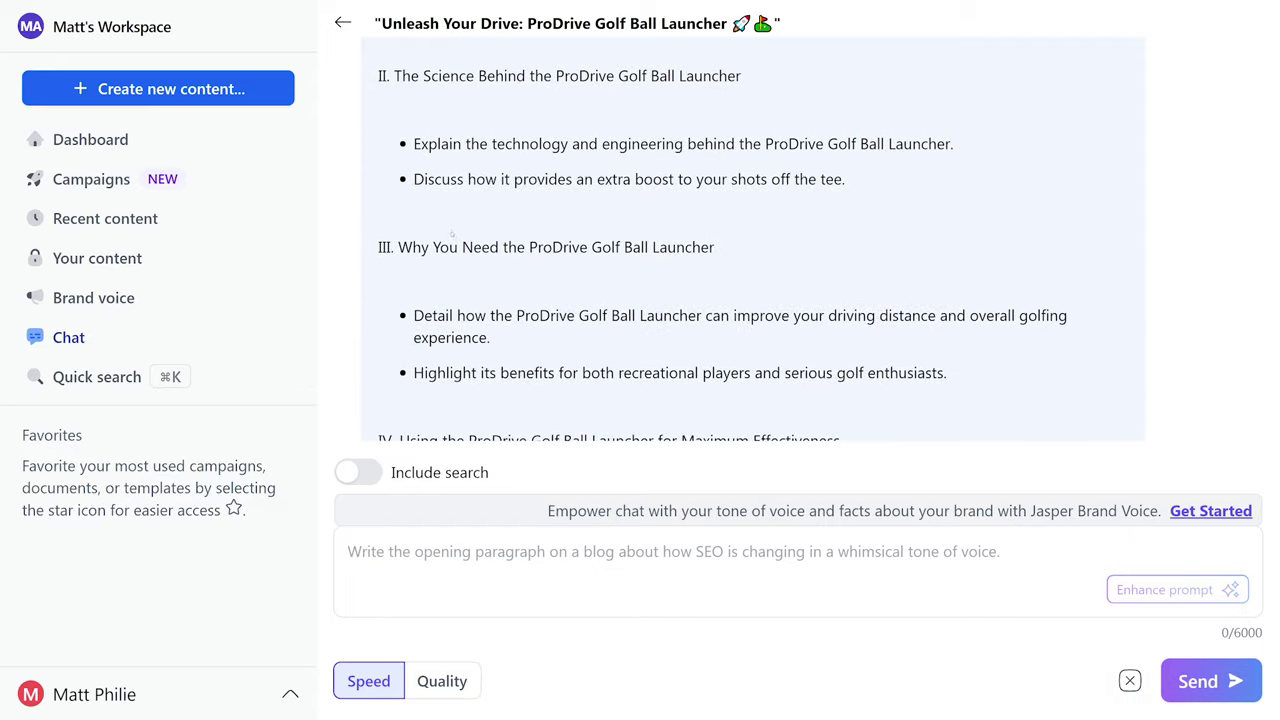
scroll(510, 234, "down", 10)
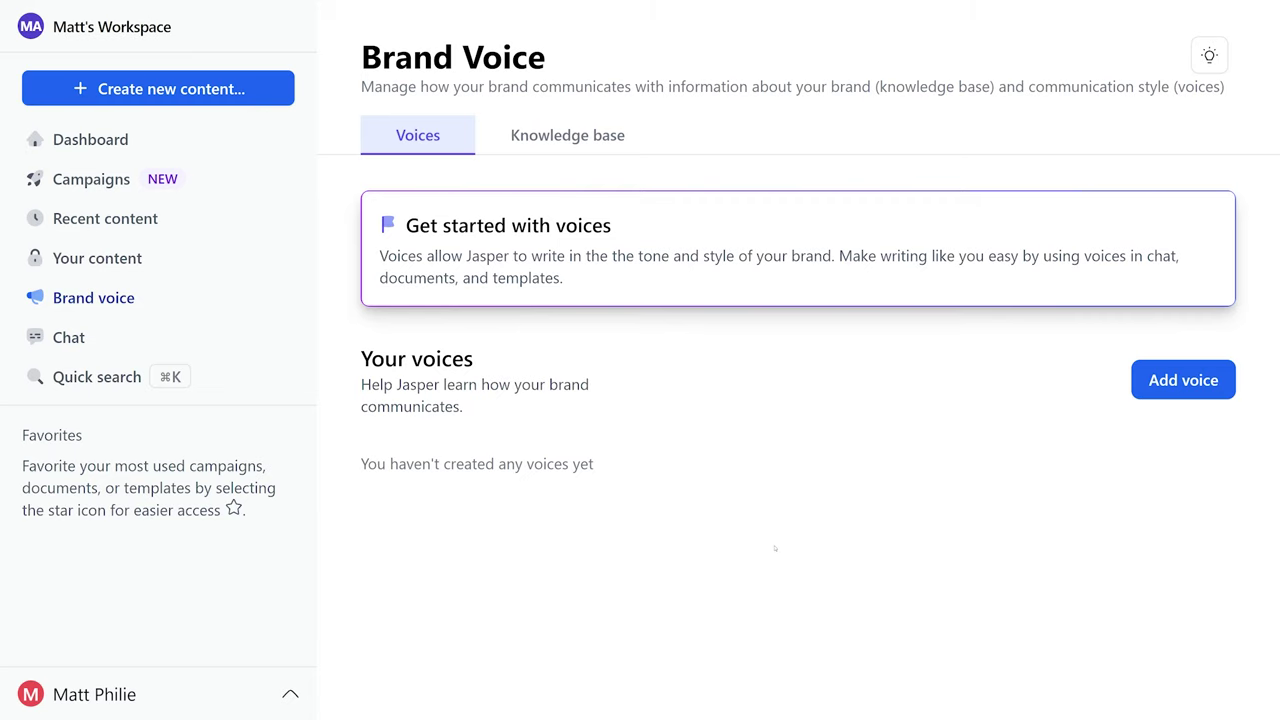
Start a new brand voice from pasted ProDrive brand text and submit it for analysis
left_click(1191, 392)
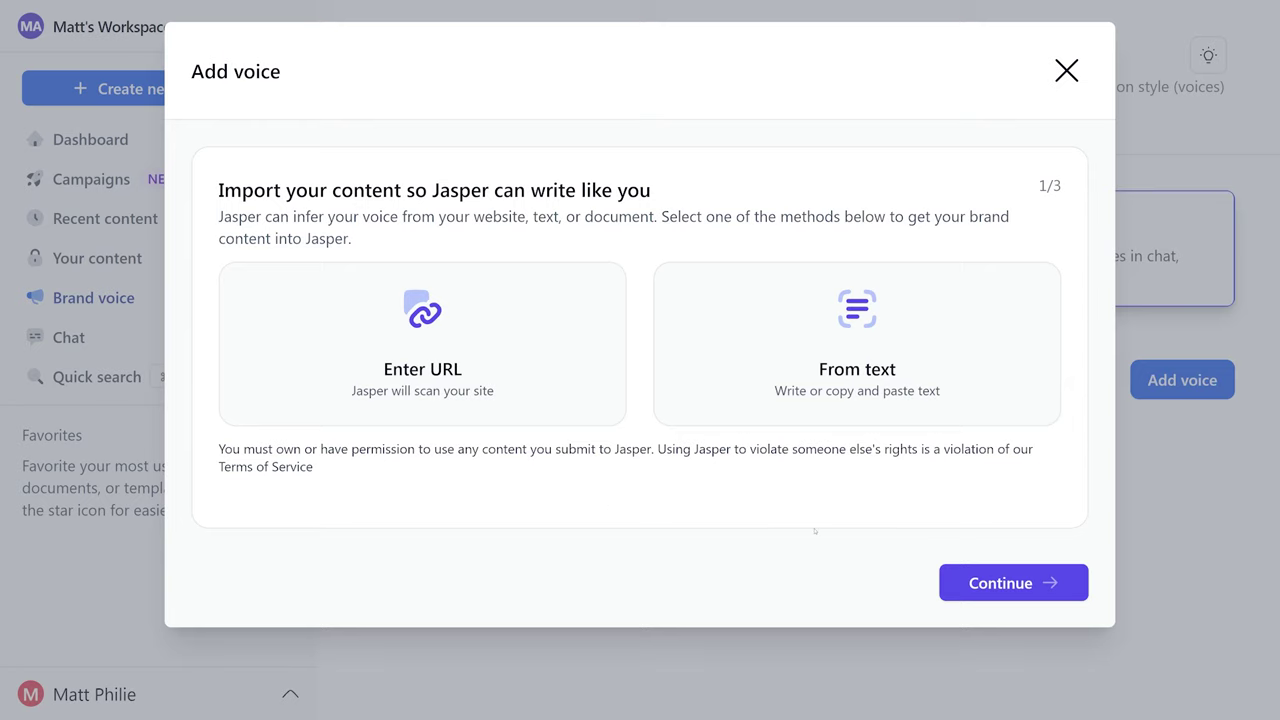
left_click(886, 408)
scroll(886, 420, "down", 2)
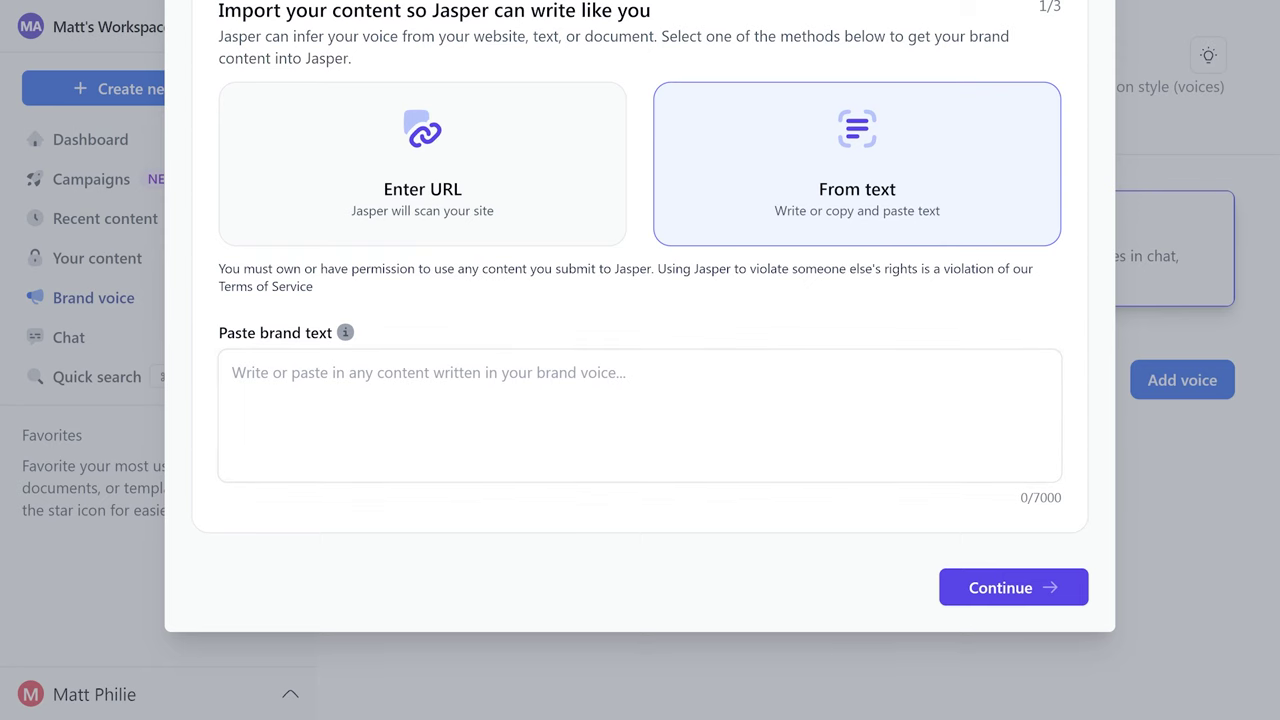
key("ctrl+v")
left_click(948, 600)
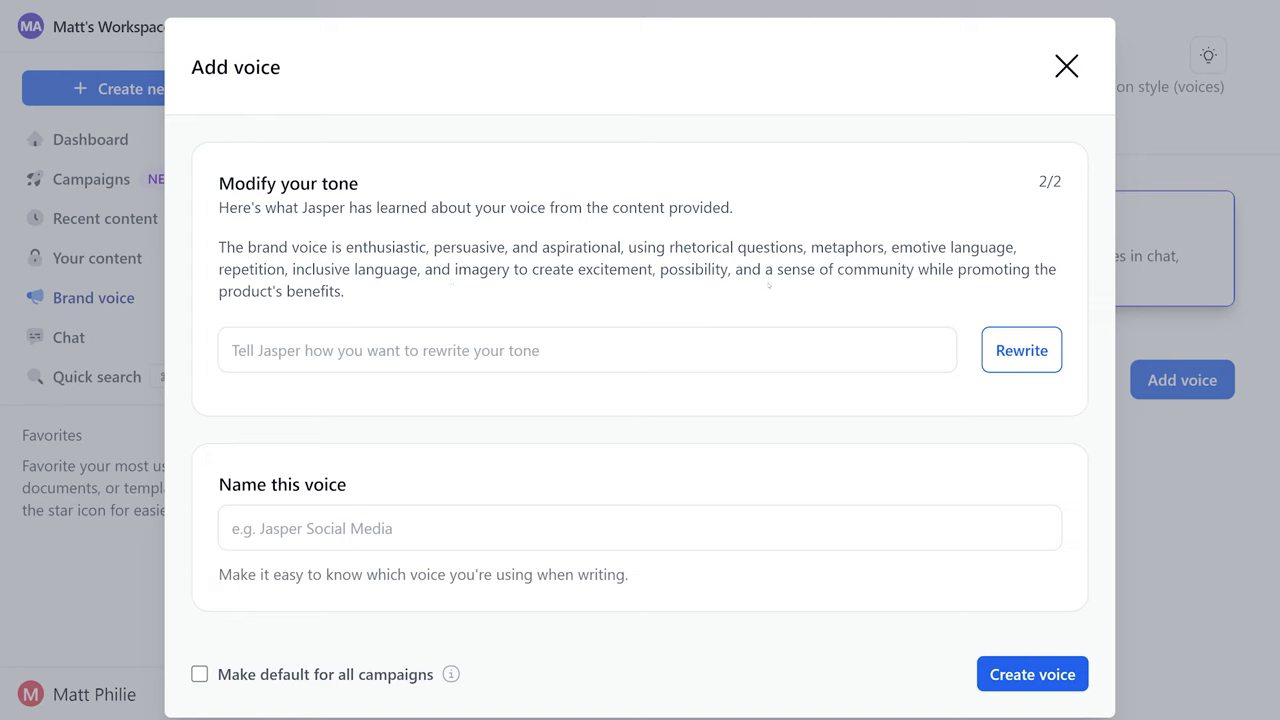
Review the enthusiastic, persuasive, aspirational tone summary and move to naming the voice
left_click_drag(765, 269, 786, 297)
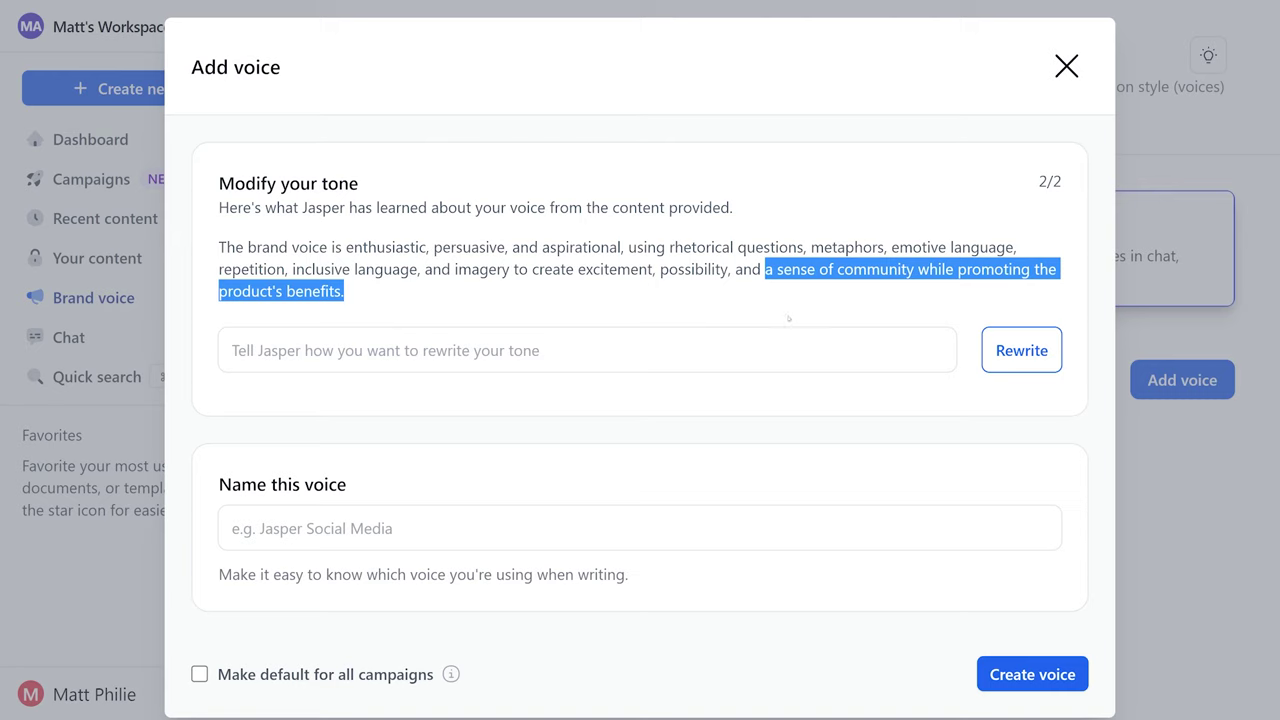
left_click(788, 318)
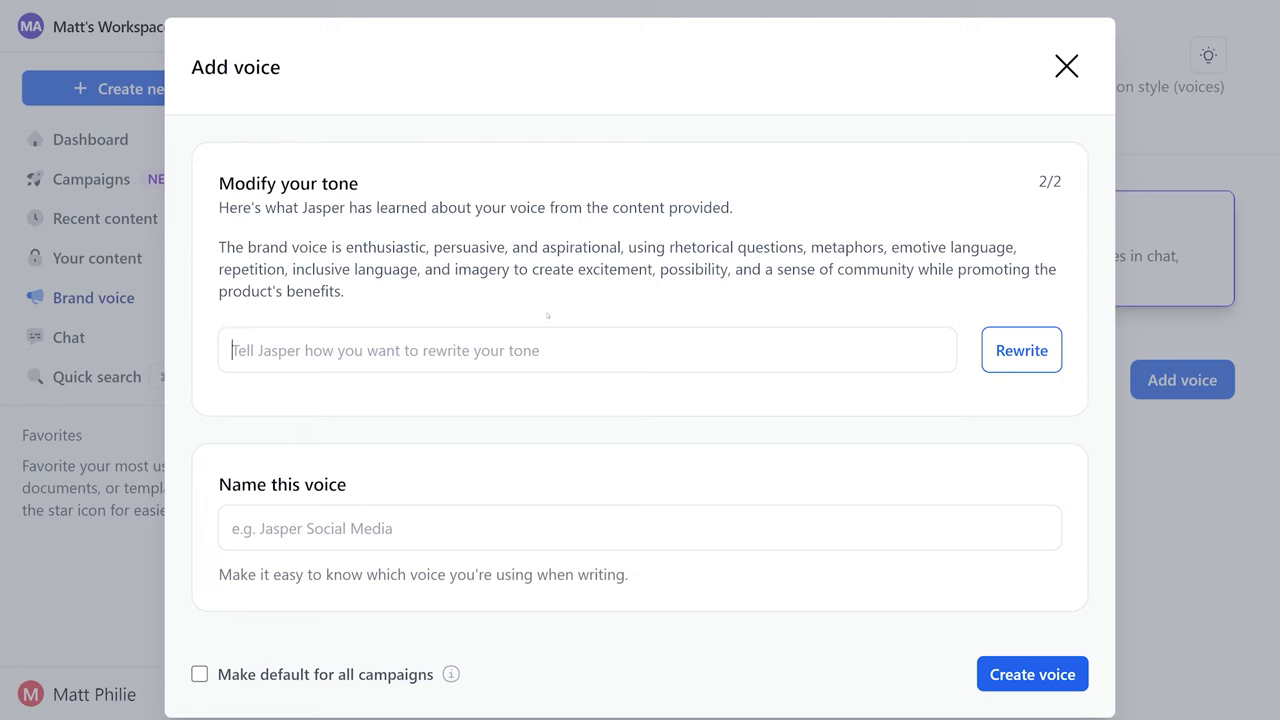
left_click(500, 530)
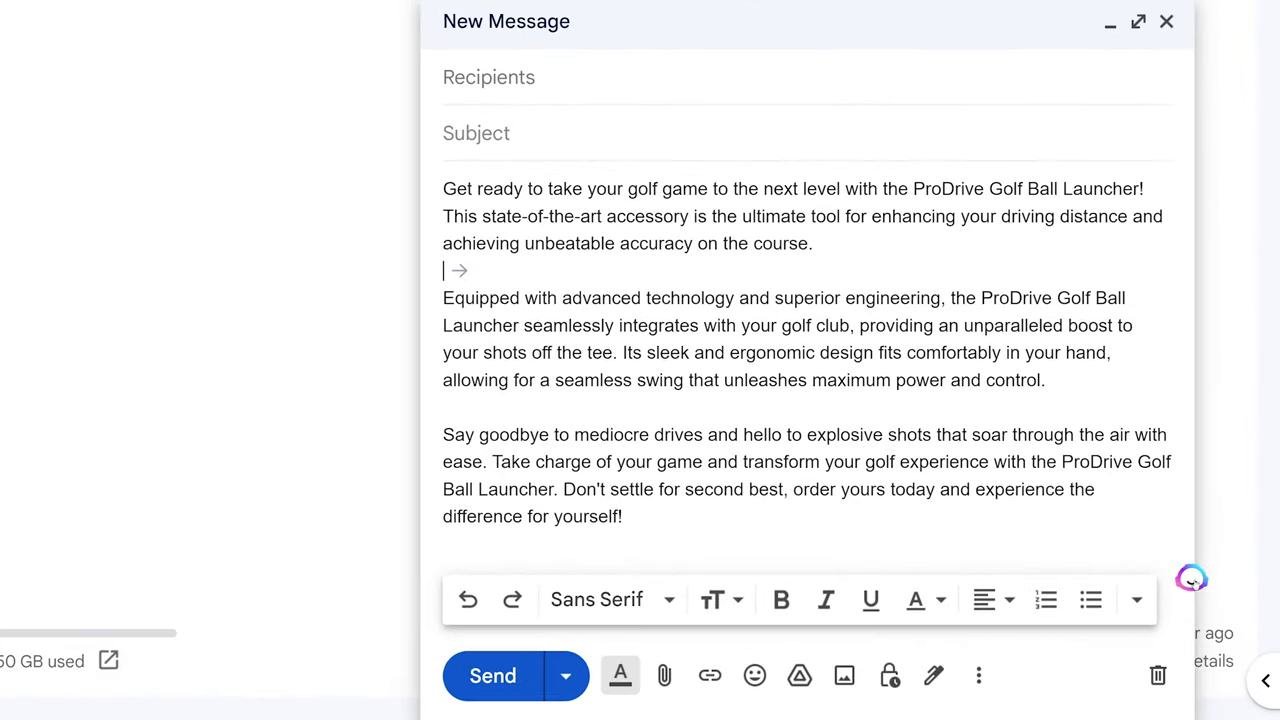
Add blank lines after the first paragraph and open Jasper's Persuasive Bullet Points email template
key("Left")
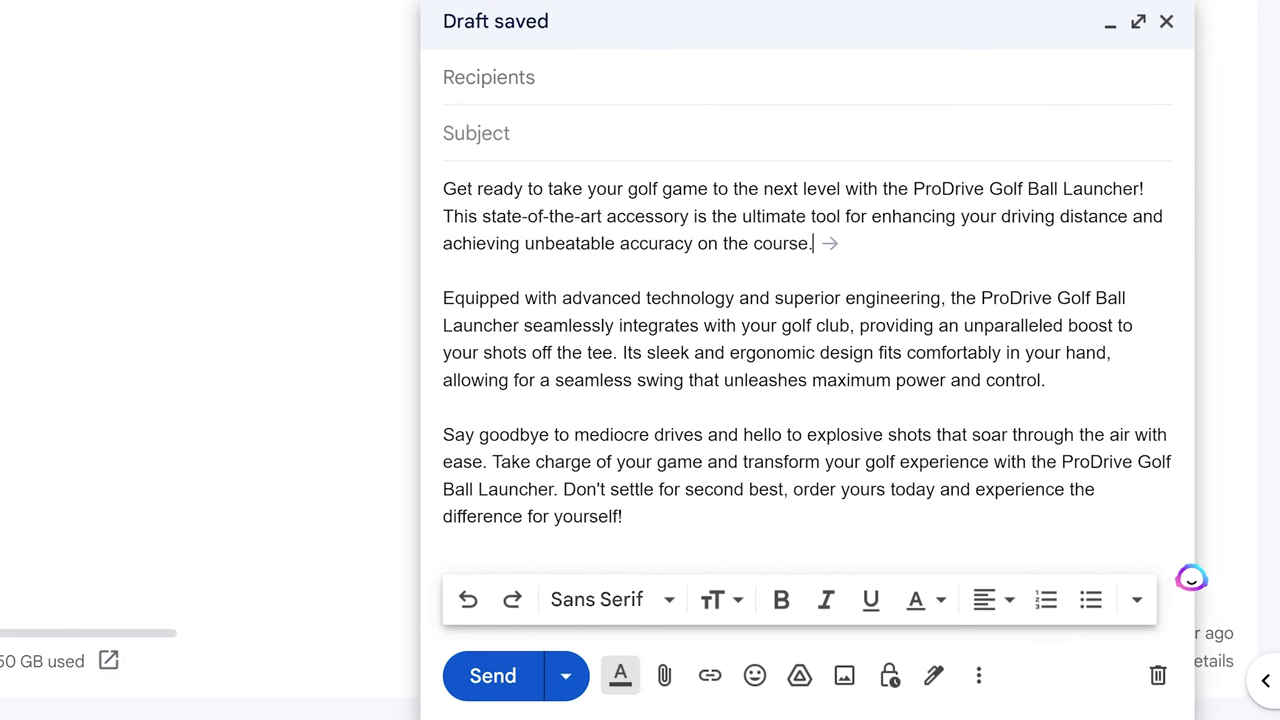
key("Return")
key("Return")
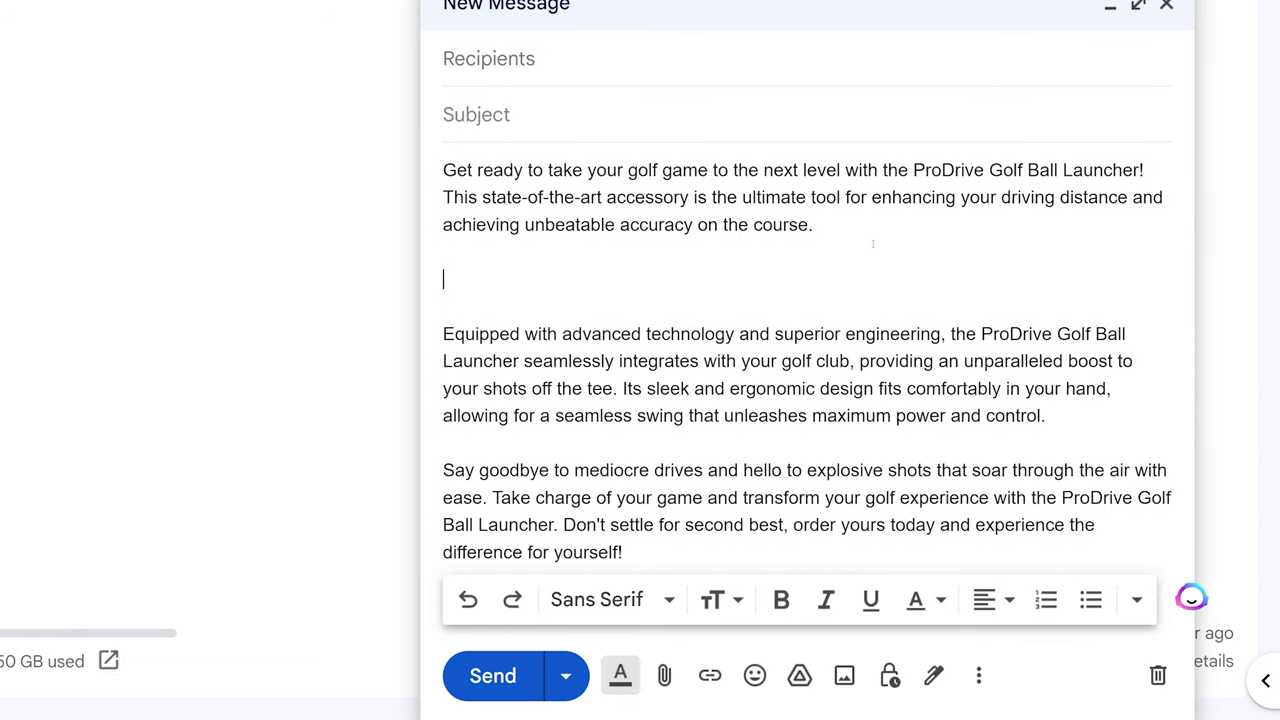
left_click(1190, 600)
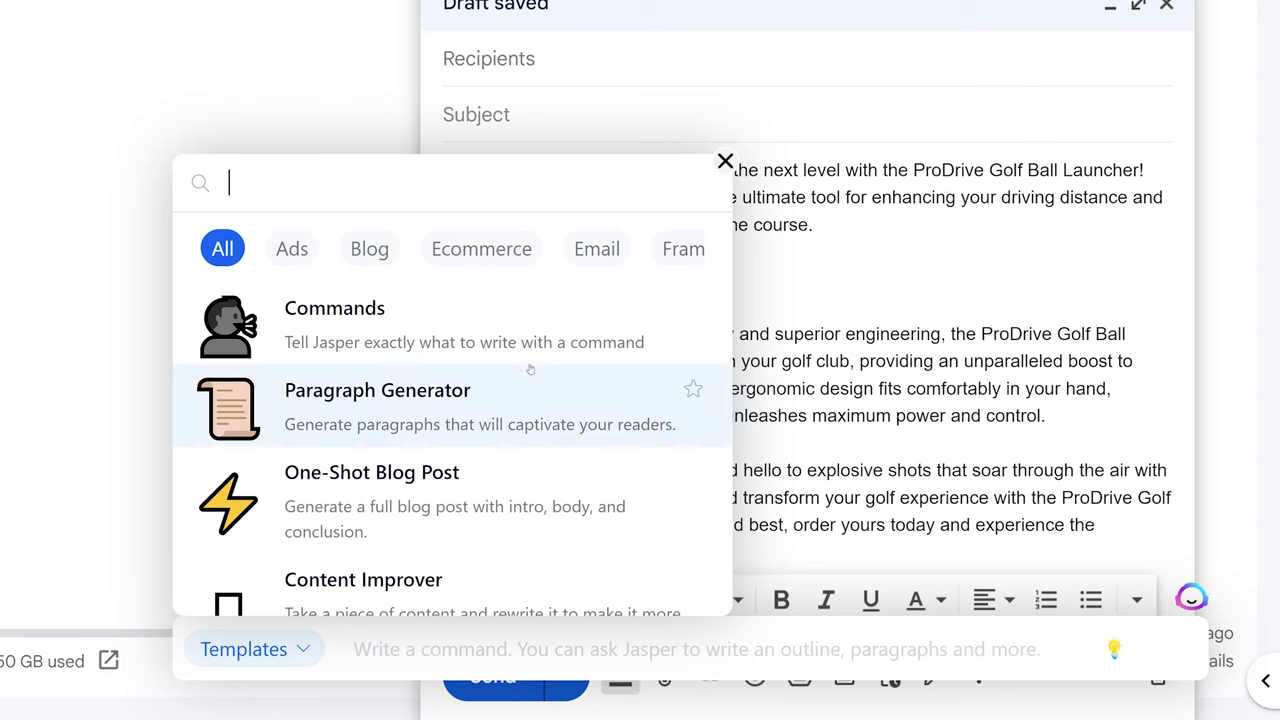
left_click(597, 229)
scroll(520, 335, "down", 2)
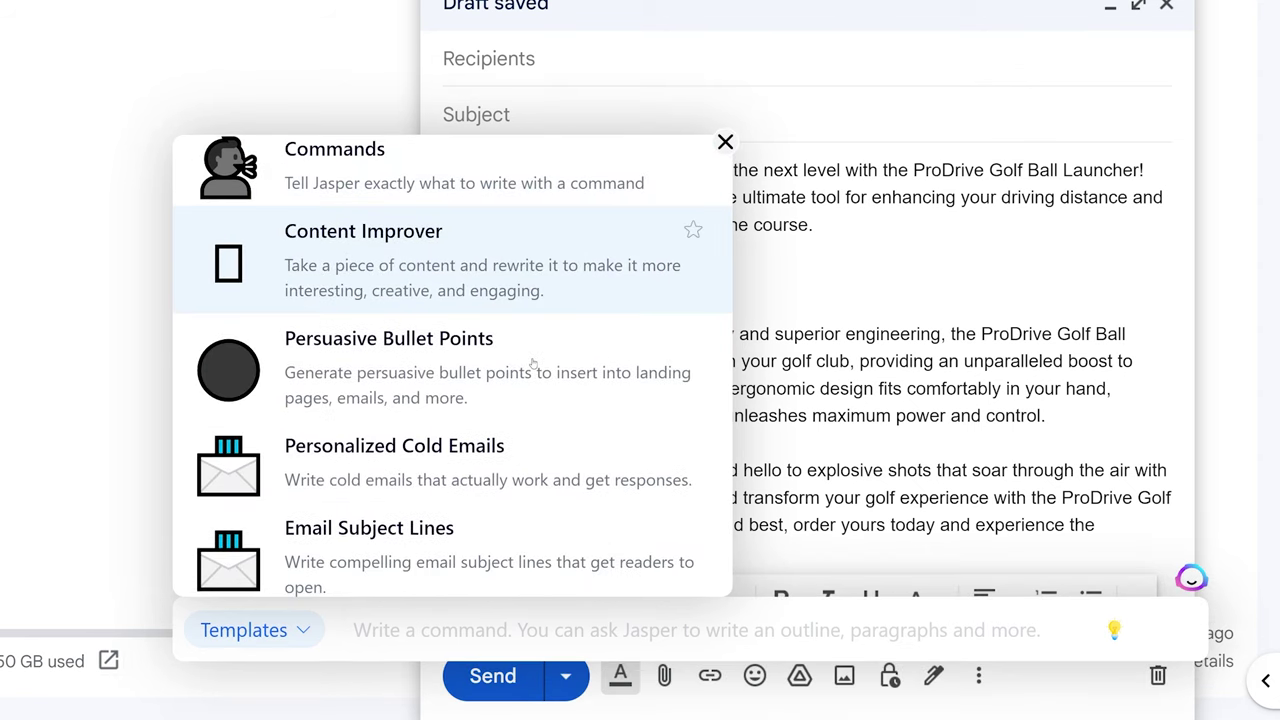
left_click(420, 350)
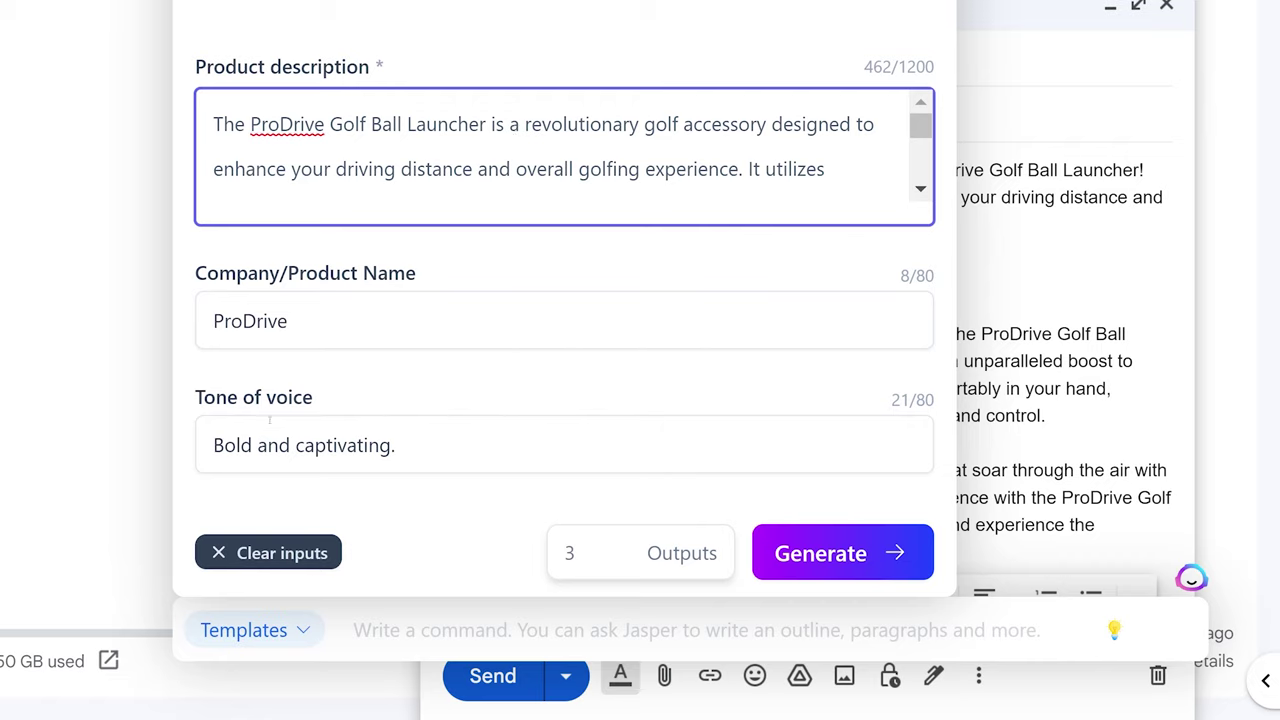
Generate ProDrive bullet points, copy the preferred set, and paste the four bullets below the opening paragraph
left_click(840, 530)
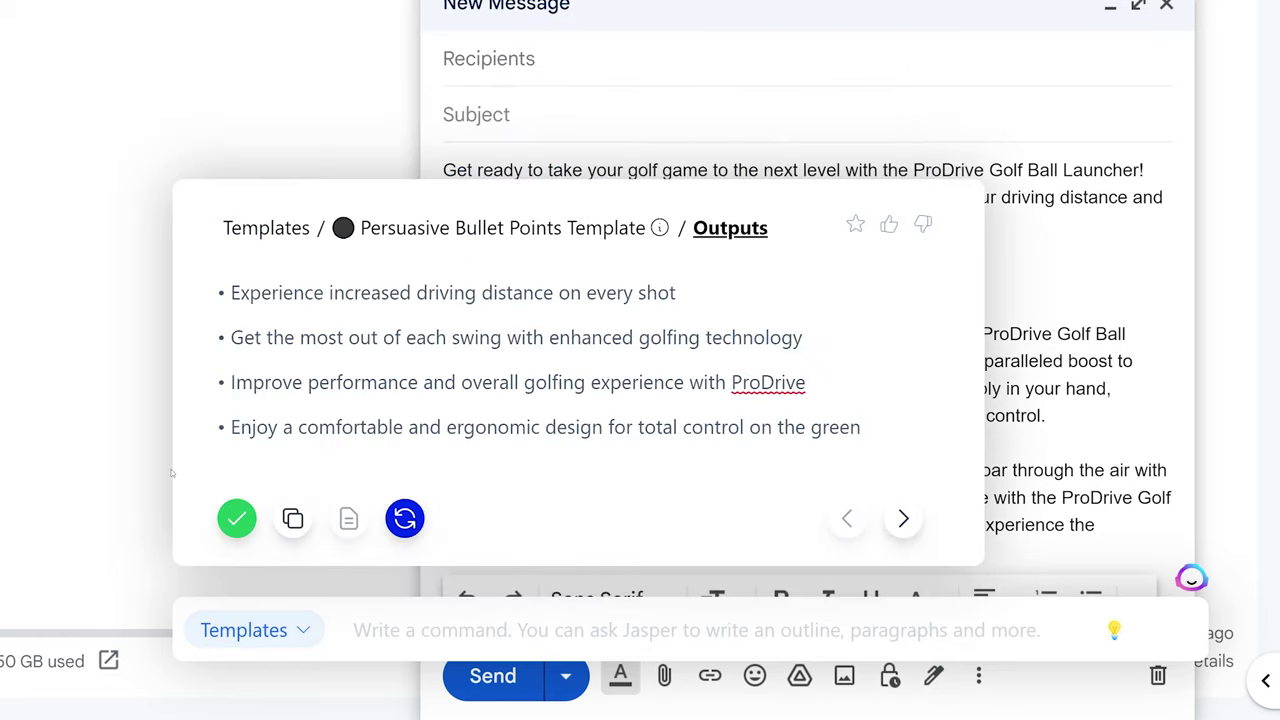
left_click(897, 522)
left_click(859, 520)
left_click(292, 518)
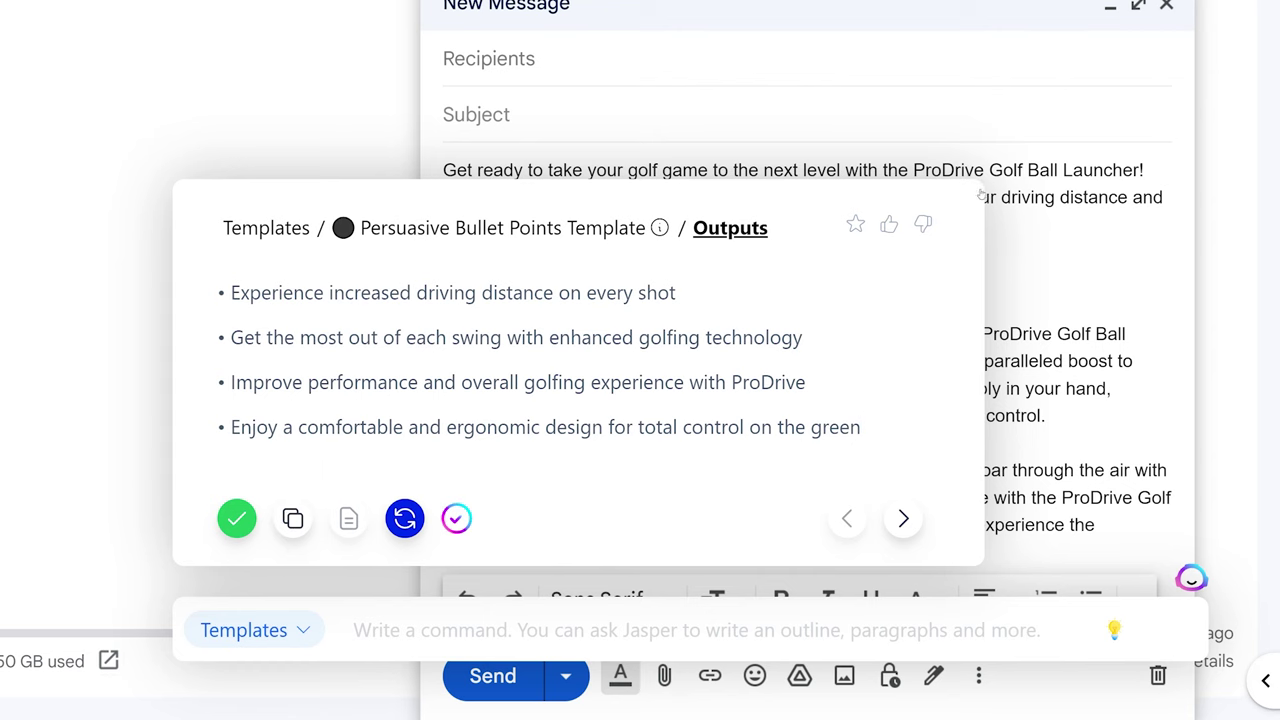
left_click(977, 186)
key("ctrl+v")
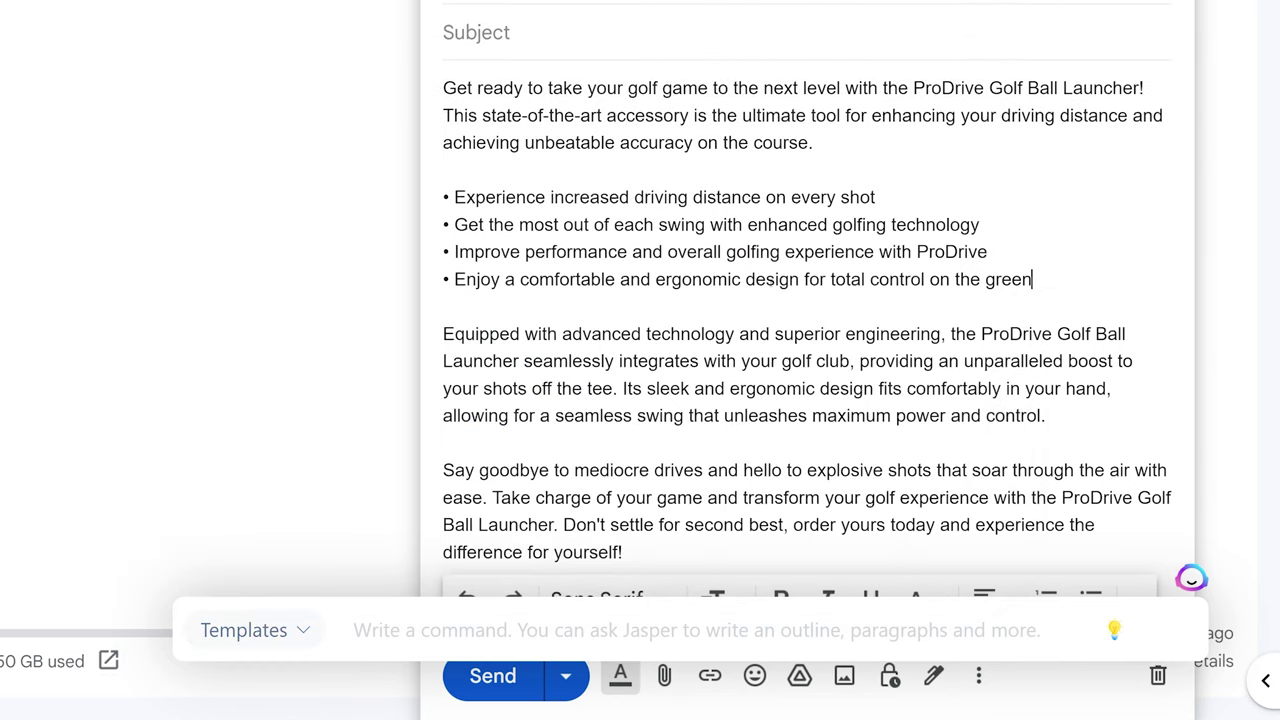